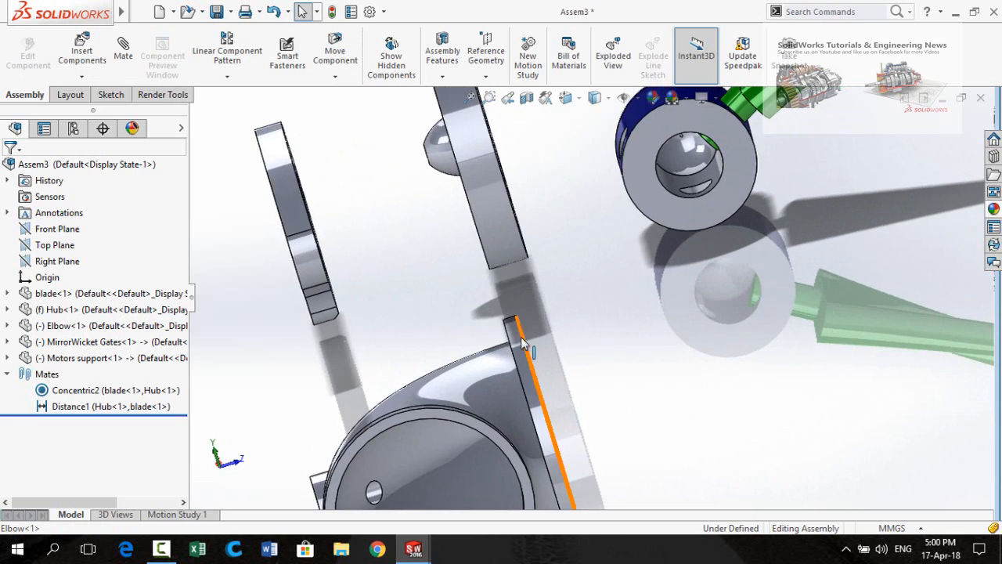
Mate the outer rim of the elbow's flange concentric with the wicket gates' rim, with the alignment flipped.
left_click(521, 352)
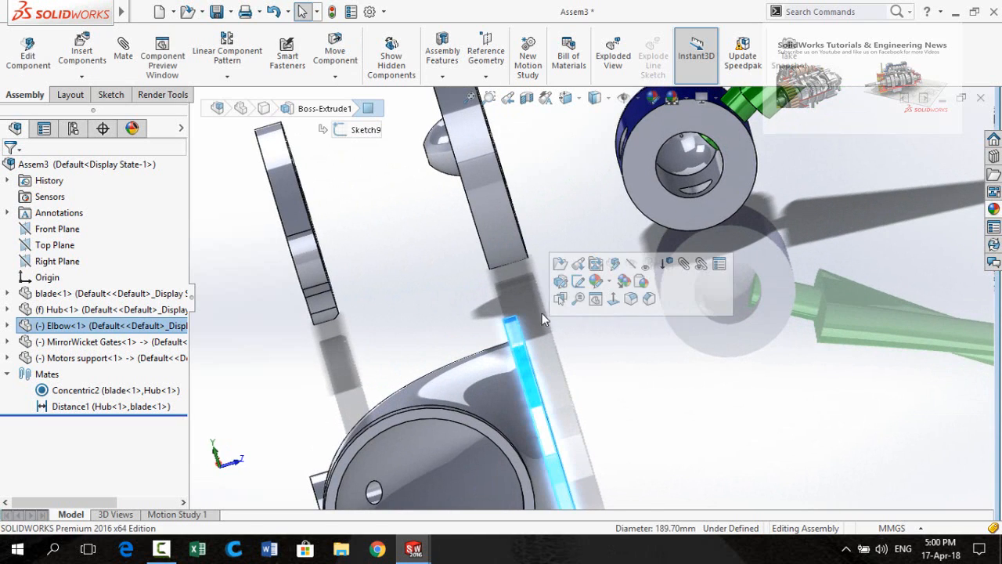
key("m")
middle_click_drag(681, 268, 464, 233)
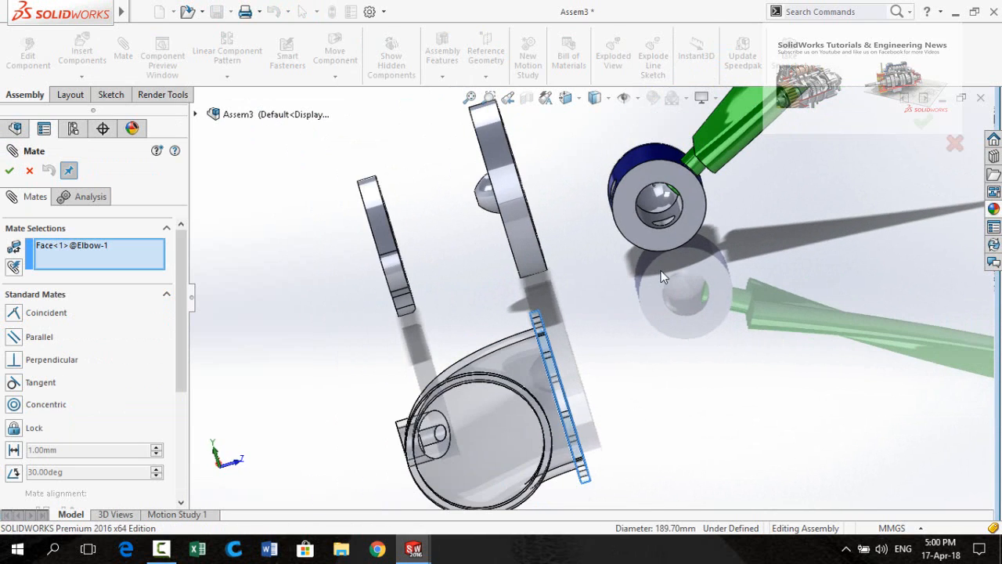
middle_click_drag(512, 258, 563, 309)
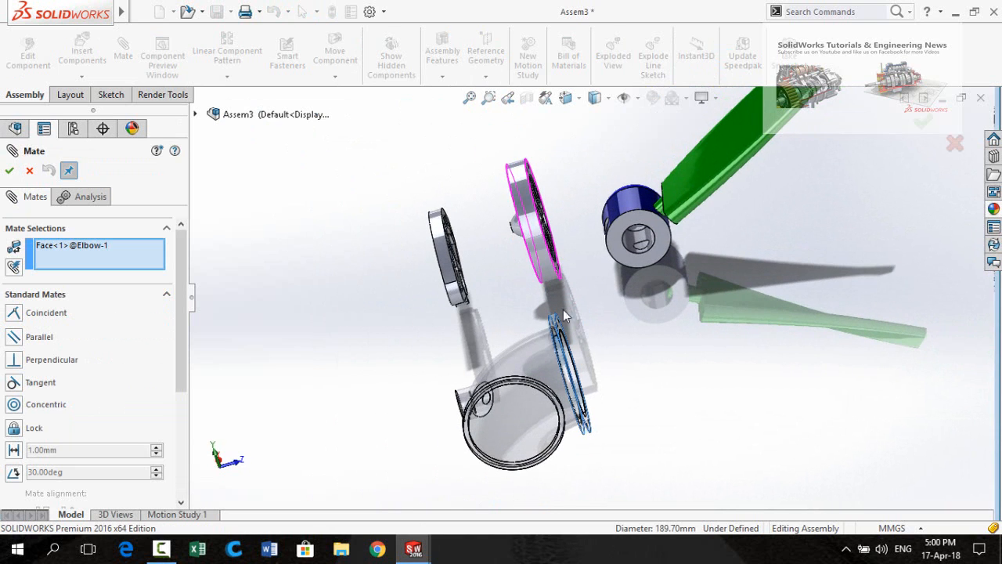
left_click(537, 248)
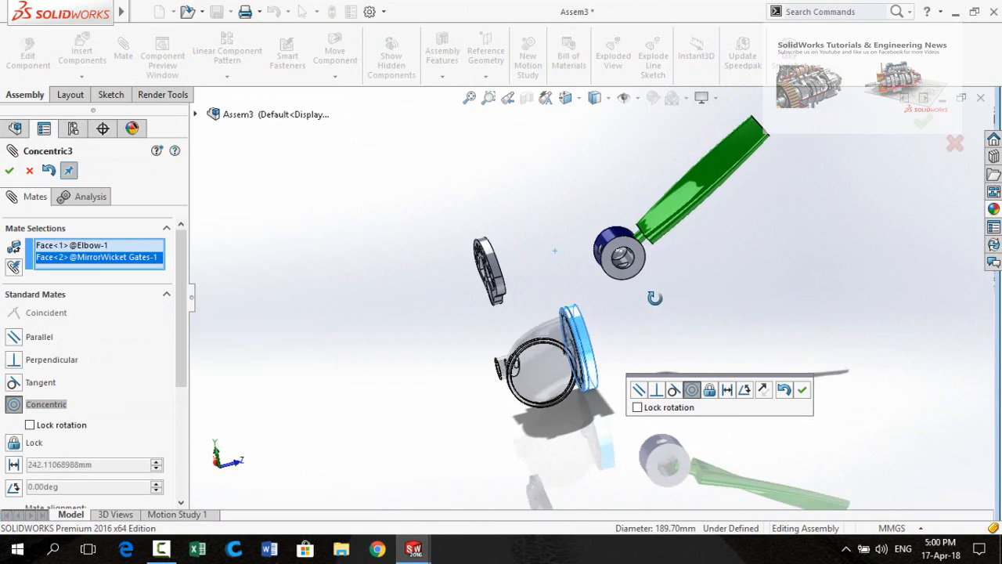
middle_click_drag(552, 310, 546, 321)
scroll(552, 345, "down", 5)
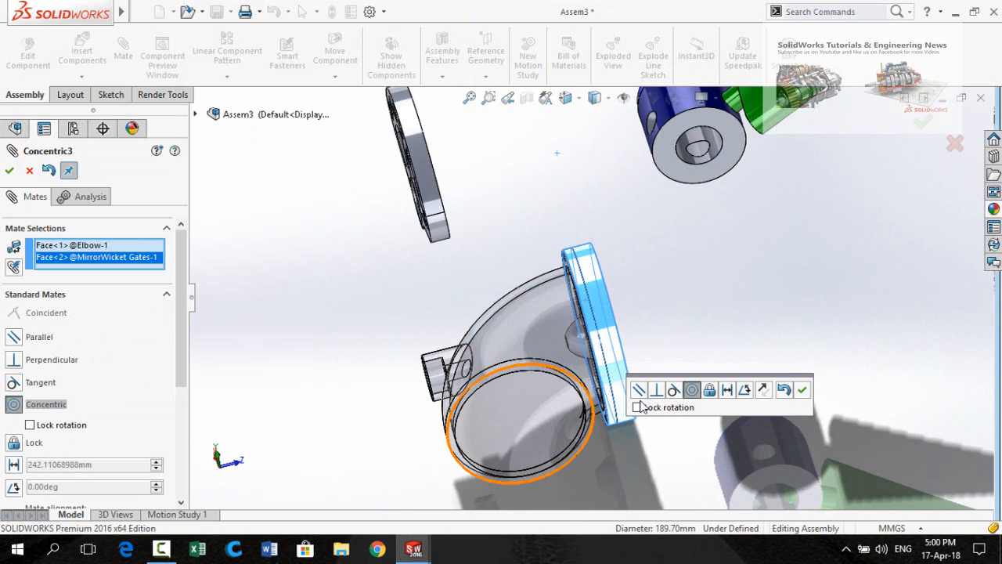
left_click(764, 391)
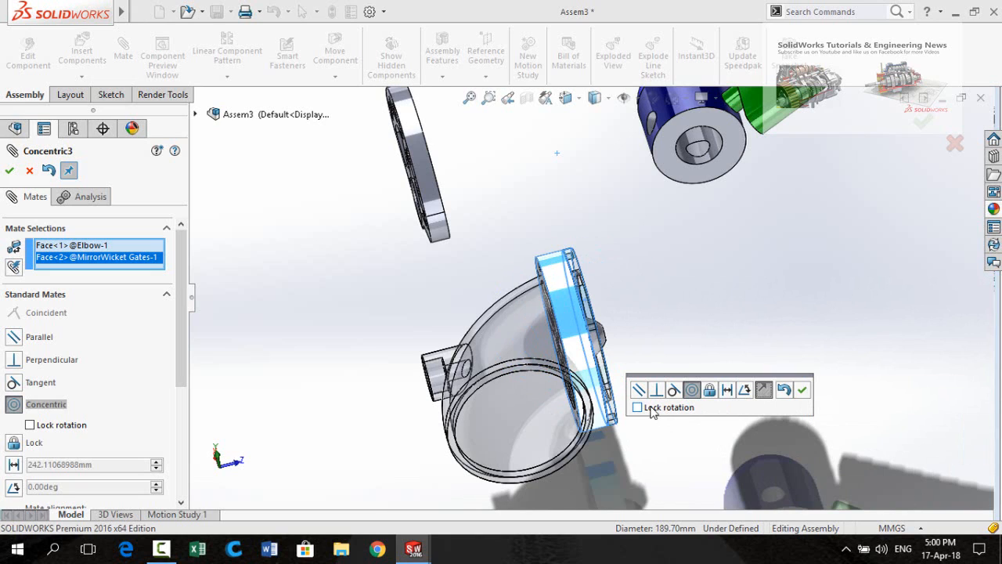
left_click(804, 390)
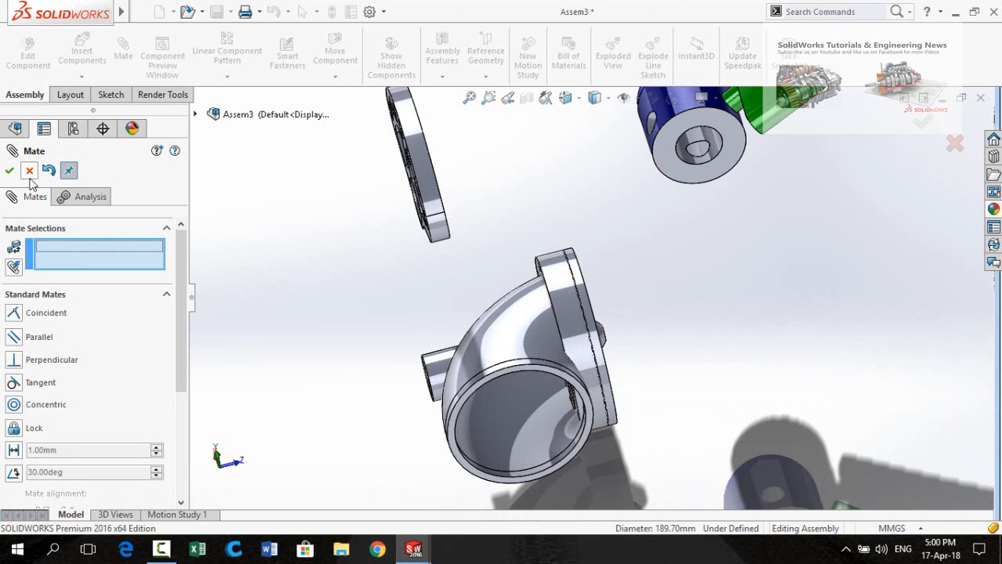
left_click(7, 177)
Slide the wicket gates ring along its axis away from the elbow to separate their mating faces.
scroll(454, 258, "up", 3)
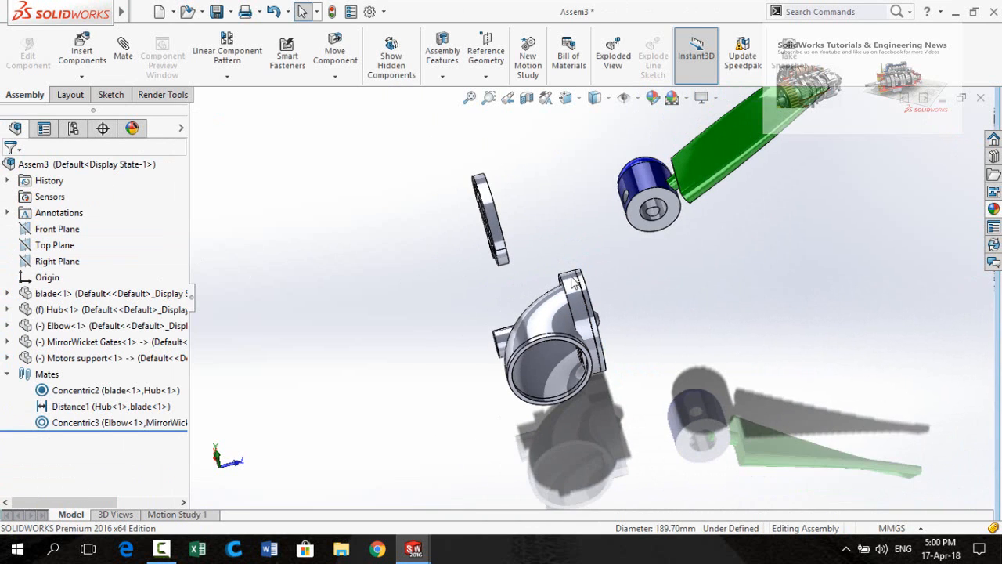
middle_click_drag(571, 278, 550, 302)
scroll(622, 271, "down", 2)
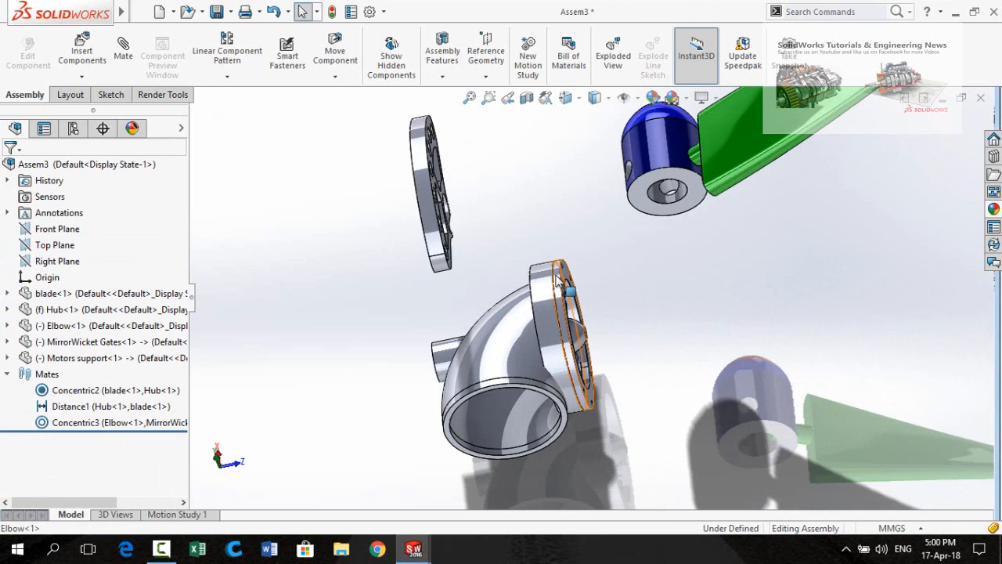
left_click_drag(564, 283, 693, 386)
left_click(691, 364)
Add a coincident mate between the elbow flange's flat face and the facing flat face of the wicket gates.
middle_click_drag(575, 335, 553, 293)
scroll(540, 280, "down", 3)
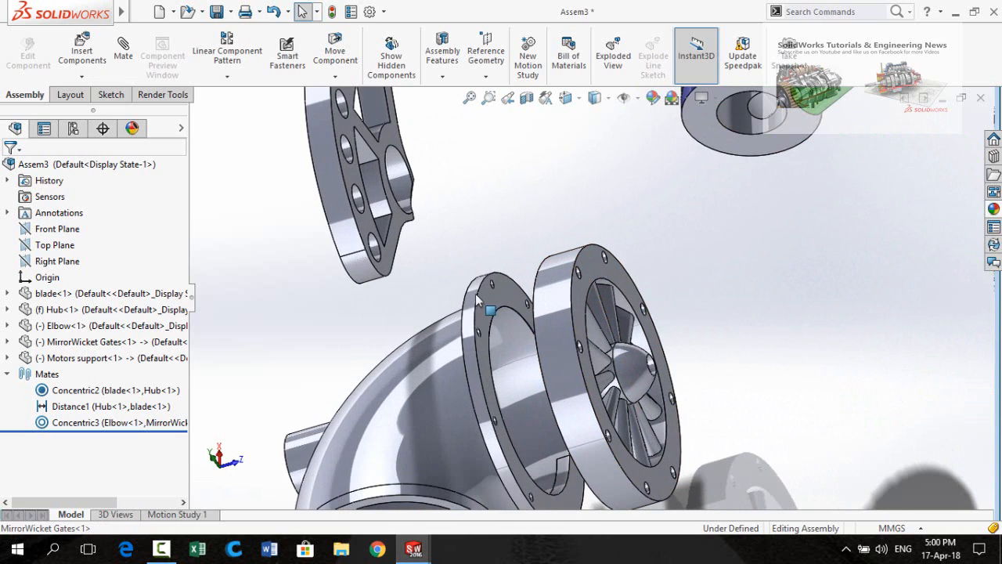
left_click(479, 310)
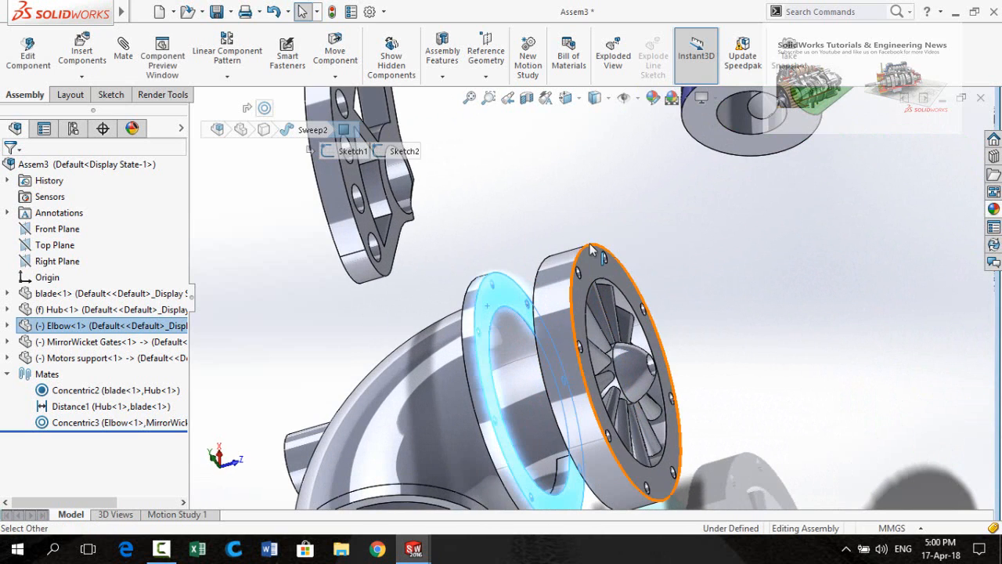
middle_click_drag(512, 232, 563, 217)
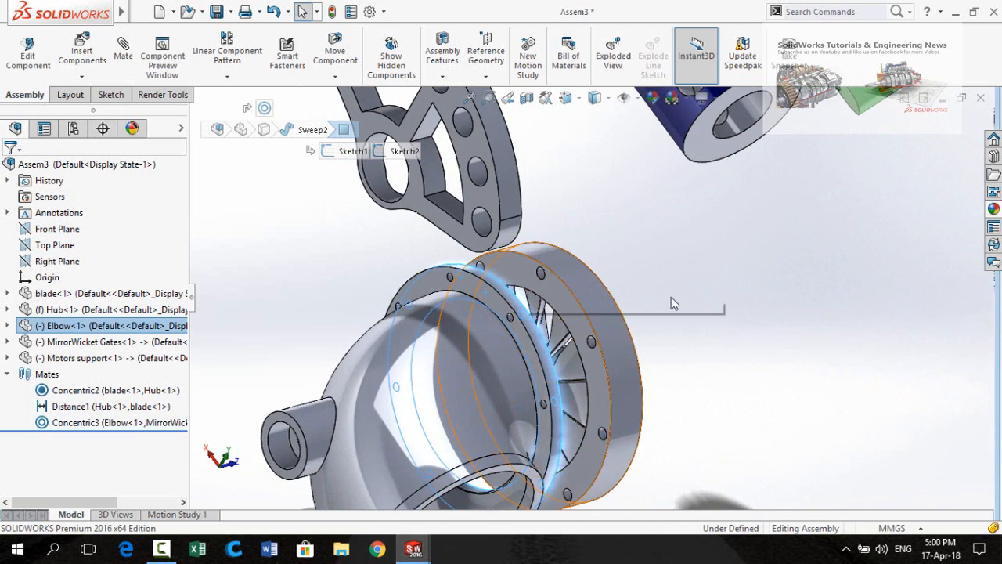
scroll(673, 311, "up", 2)
scroll(587, 266, "down", 4)
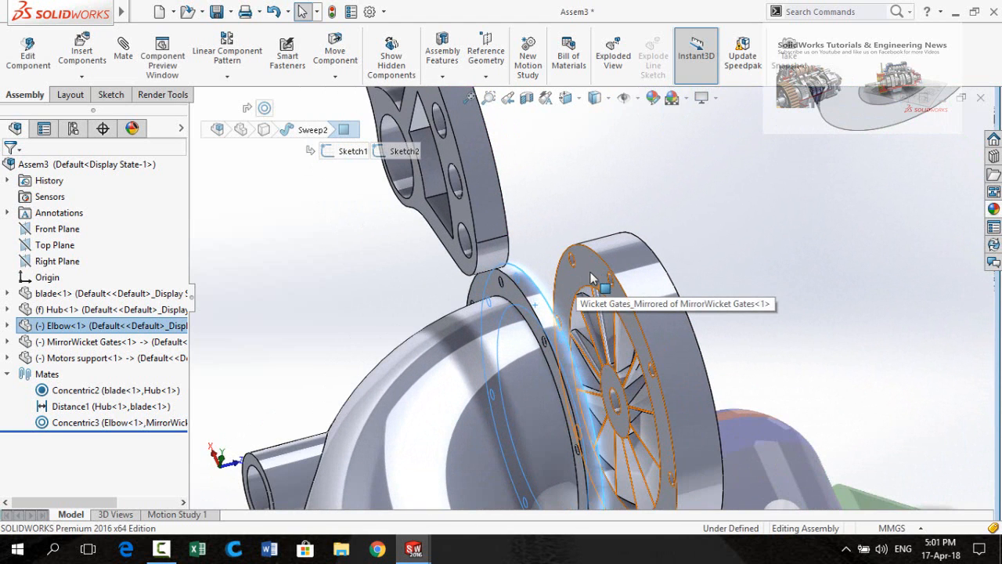
left_click(592, 278)
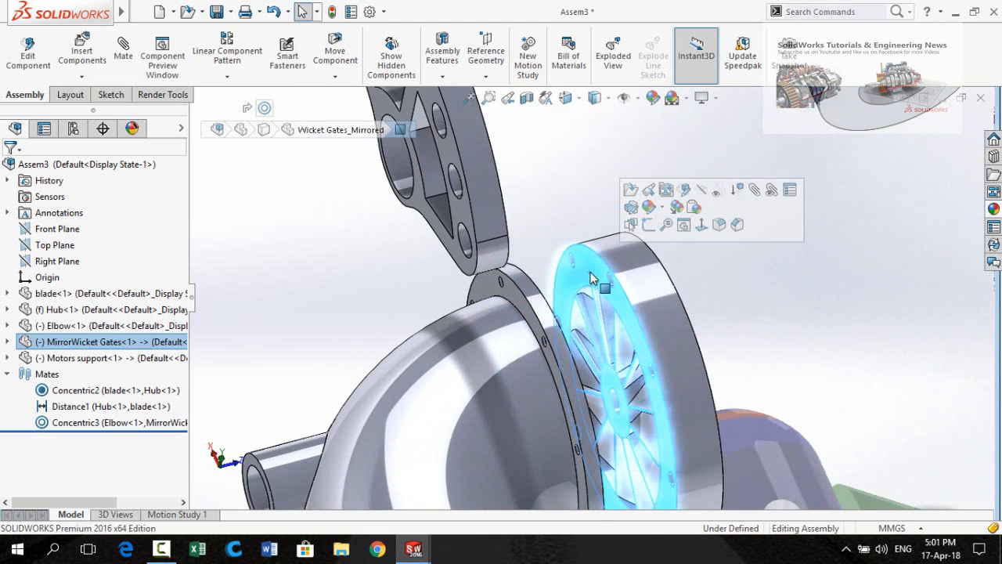
left_click(755, 191)
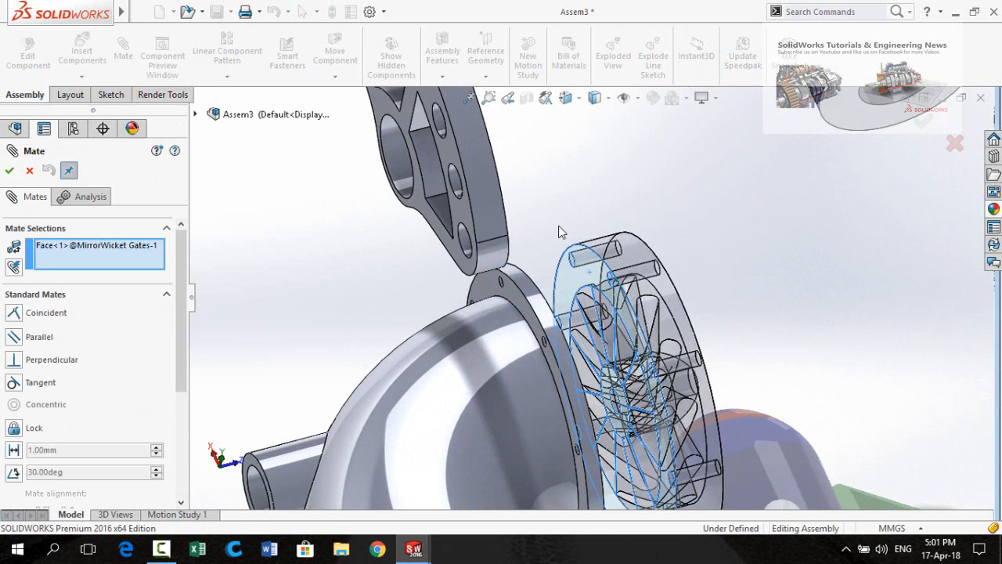
middle_click_drag(576, 233, 530, 284)
left_click(505, 288)
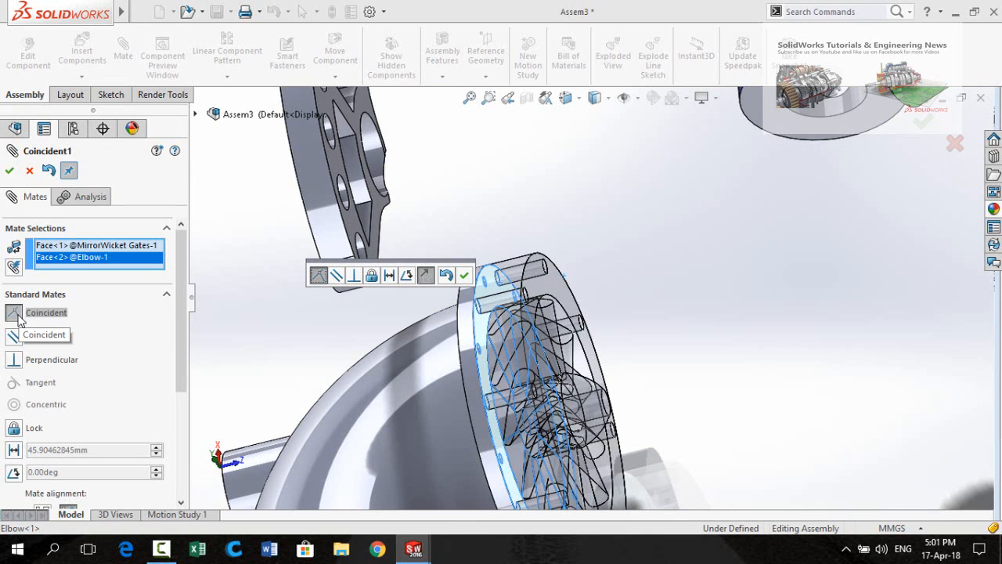
left_click(464, 275)
Add a parallel mate between the outer flat face of the wicket gates and the flat face of the motors support.
scroll(444, 306, "up", 3)
middle_click_drag(481, 263, 392, 238)
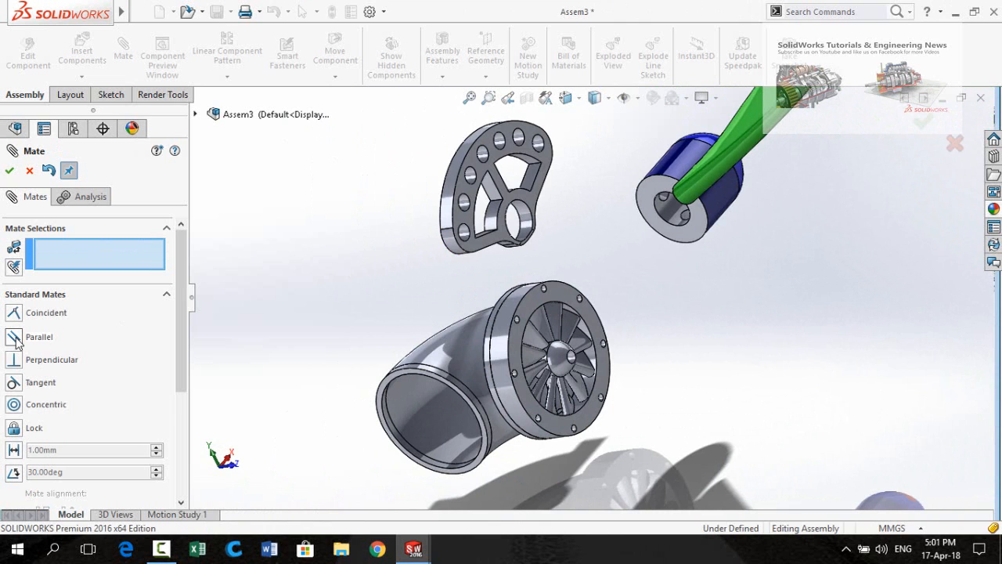
middle_click_drag(435, 267, 563, 272)
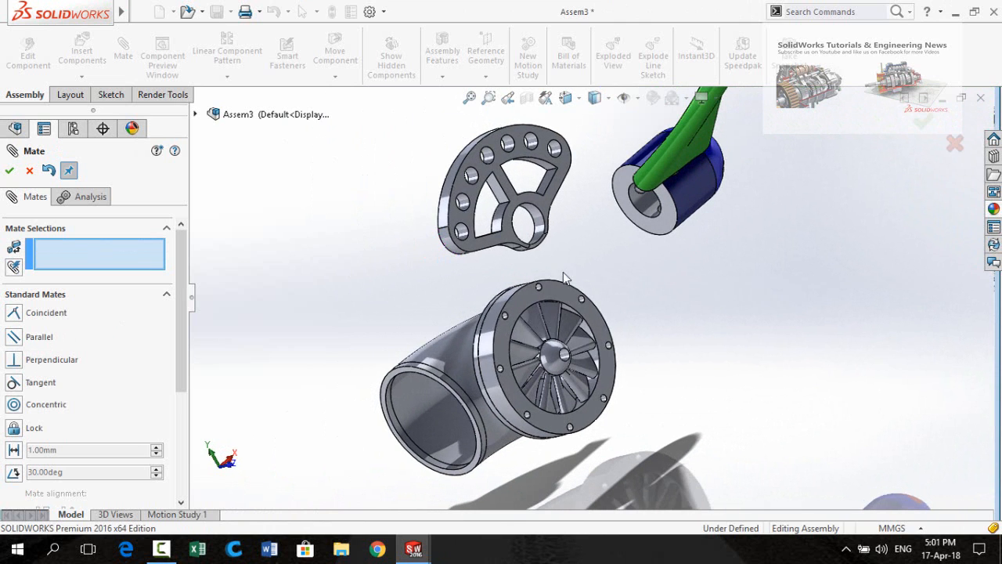
left_click(523, 305)
middle_click_drag(376, 282, 296, 232)
left_click(385, 146)
middle_click_drag(239, 202, 300, 249)
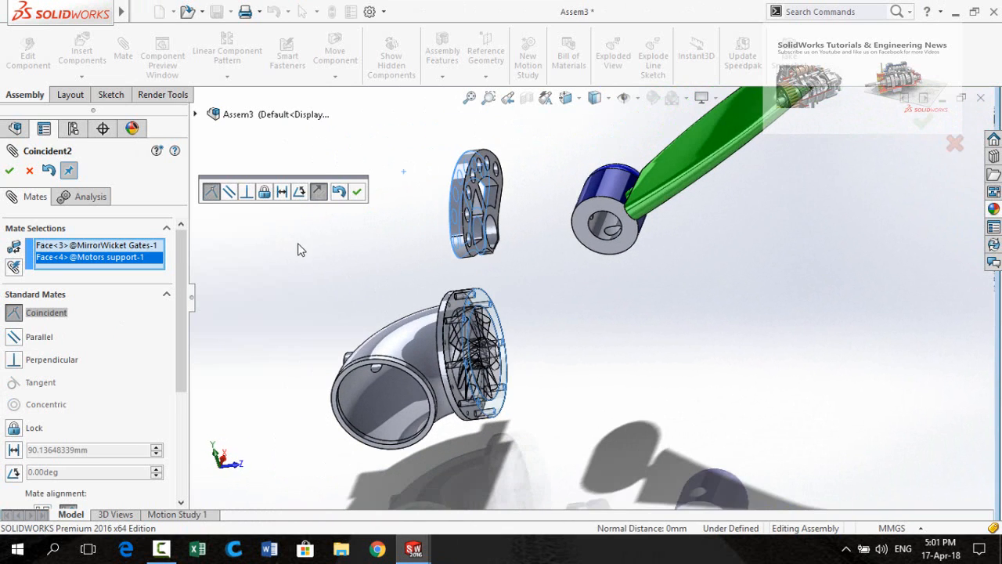
left_click(229, 193)
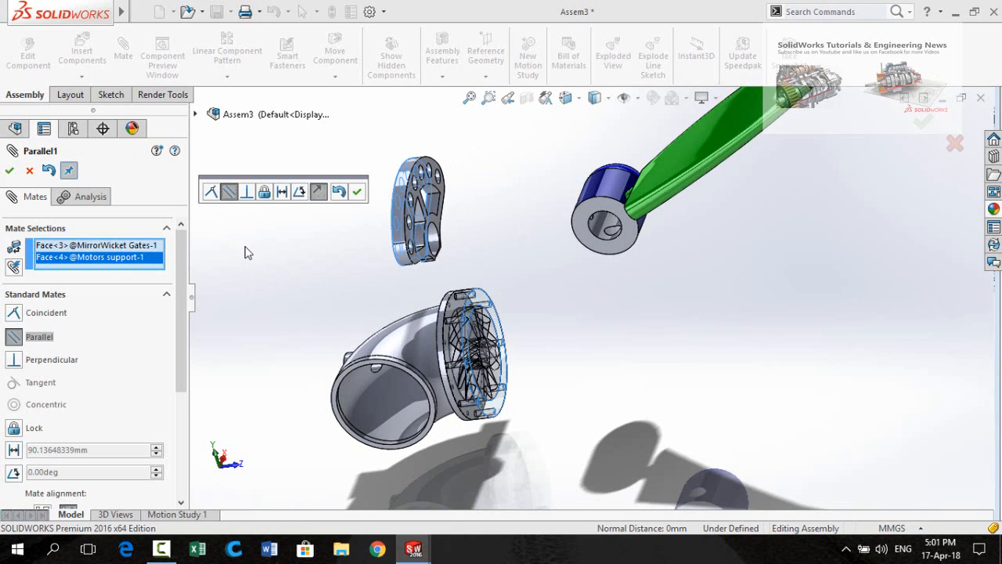
left_click(10, 170)
left_click(9, 170)
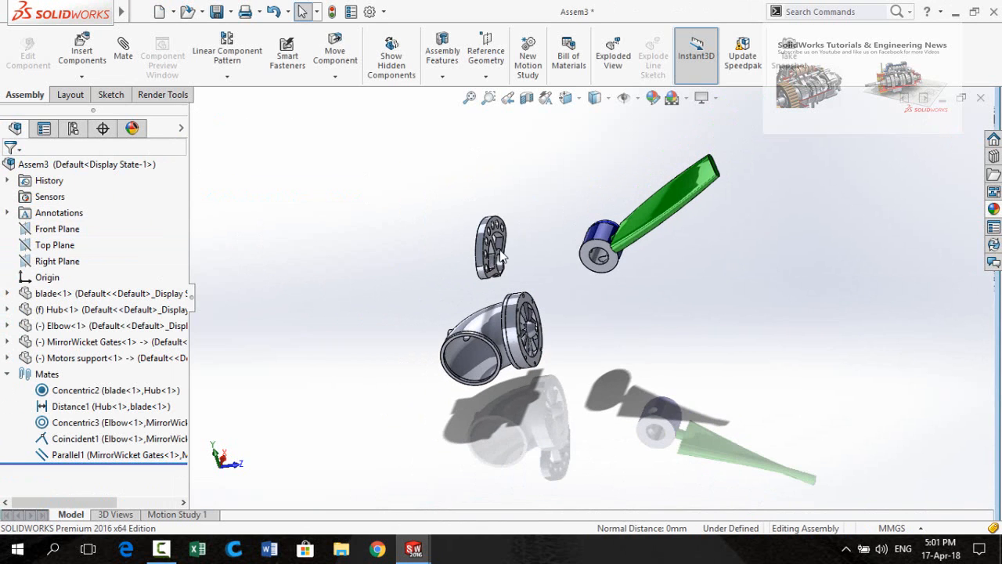
Move the motors support to the open side of the wicket gates, between them and the hub.
middle_click_drag(485, 293, 454, 268)
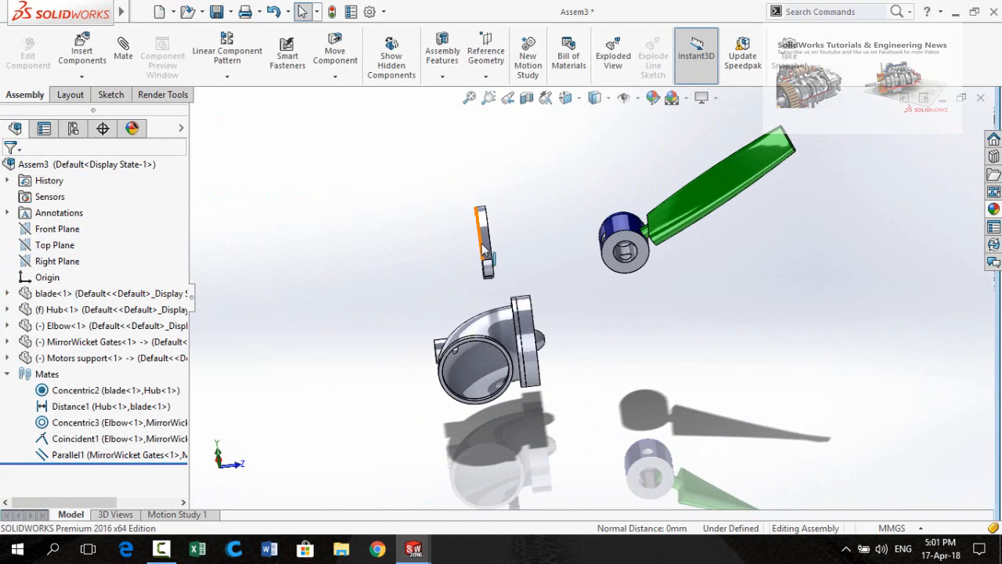
left_click(460, 252)
left_click_drag(452, 249, 593, 329)
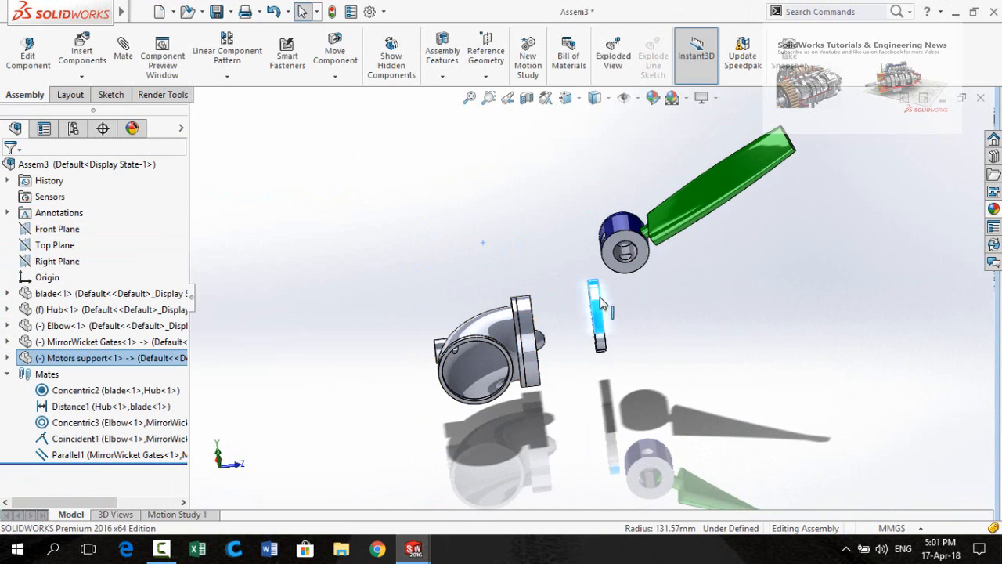
middle_click_drag(574, 315, 575, 272)
left_click(560, 341)
scroll(560, 332, "down", 4)
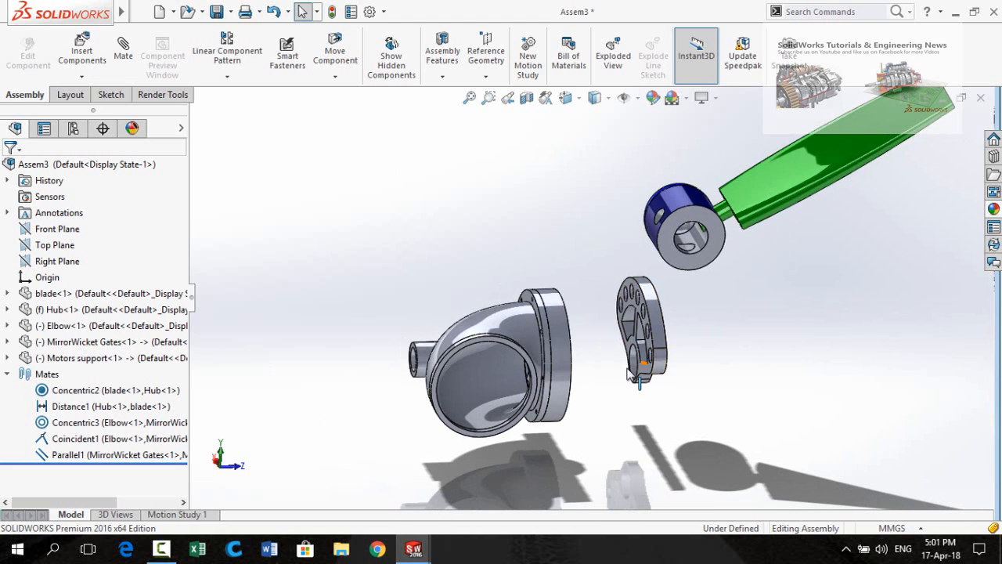
List the motors support's mates and delete its parallel mate with the wicket gates.
scroll(593, 392, "down", 1)
middle_click_drag(600, 344, 580, 360)
left_click(8, 375)
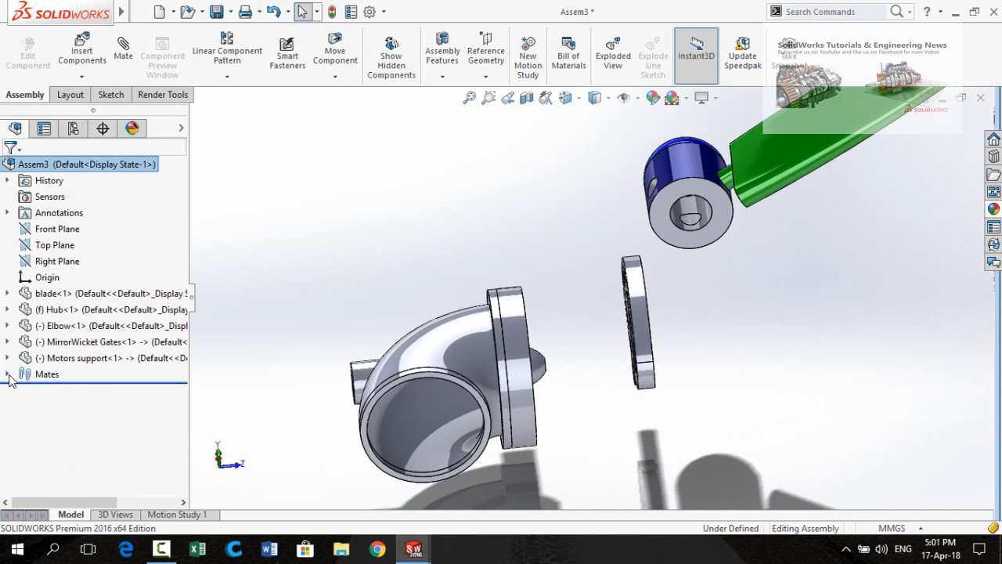
left_click(8, 375)
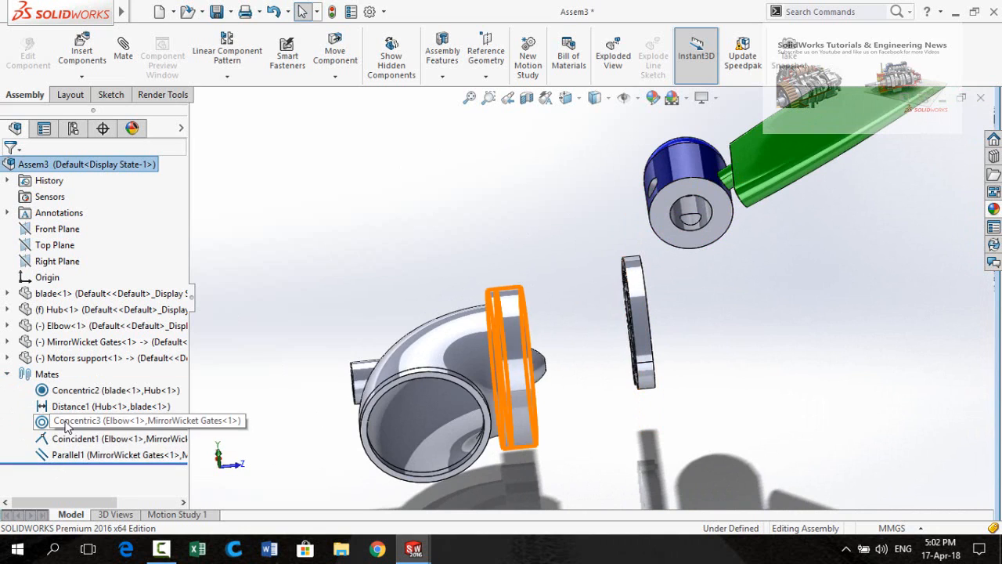
middle_click_drag(595, 338, 601, 374)
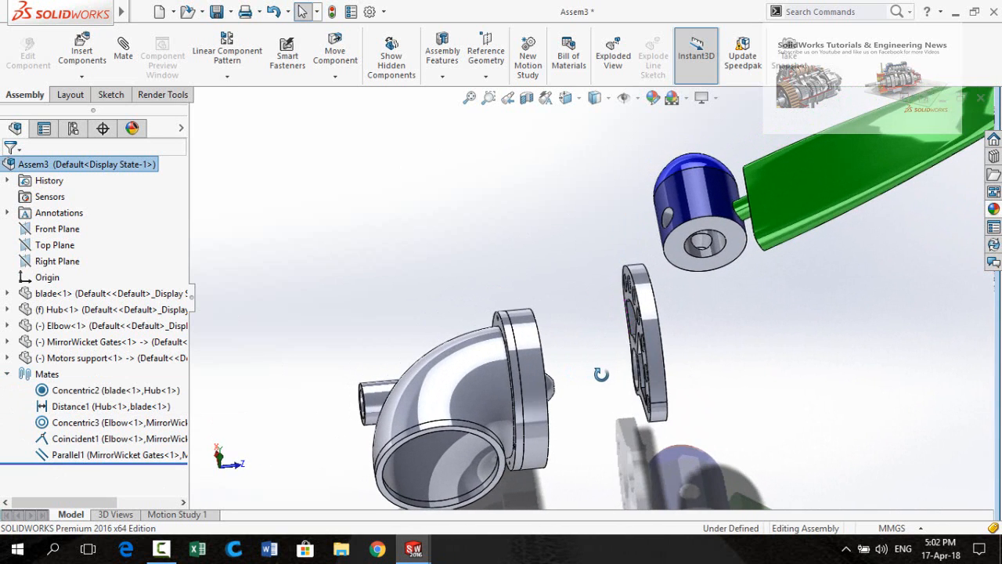
scroll(599, 328, "down", 2)
mouse_move(599, 329)
middle_mouse_down()
mouse_move(586, 306)
mouse_move(595, 315)
middle_mouse_up()
left_click(664, 246)
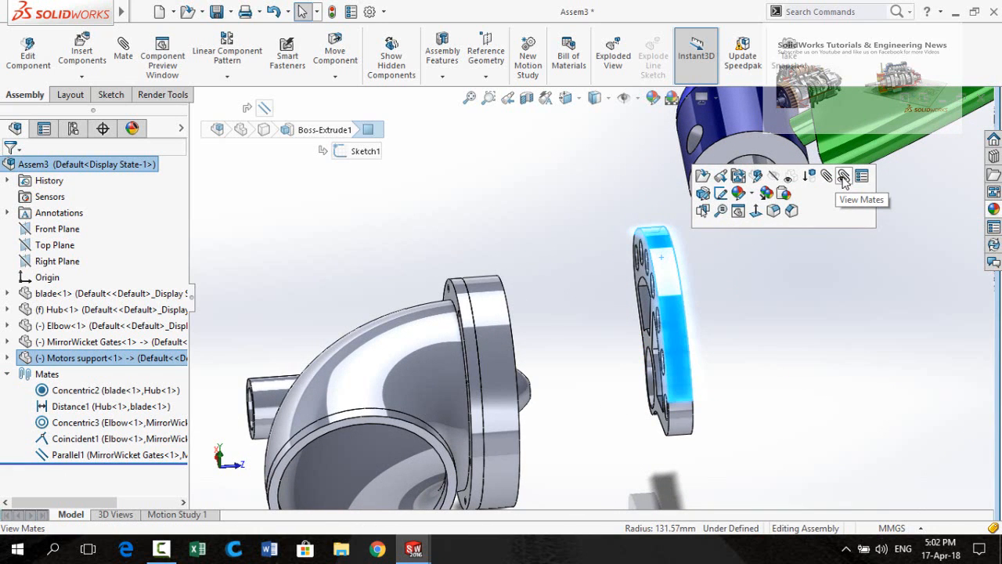
left_click(843, 177)
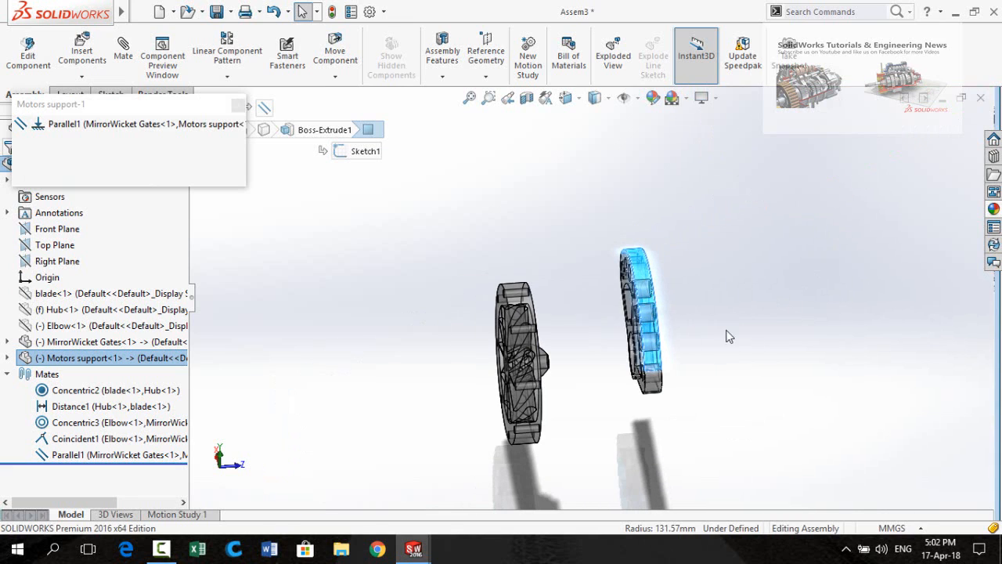
mouse_move(82, 129)
mouse_move(120, 130)
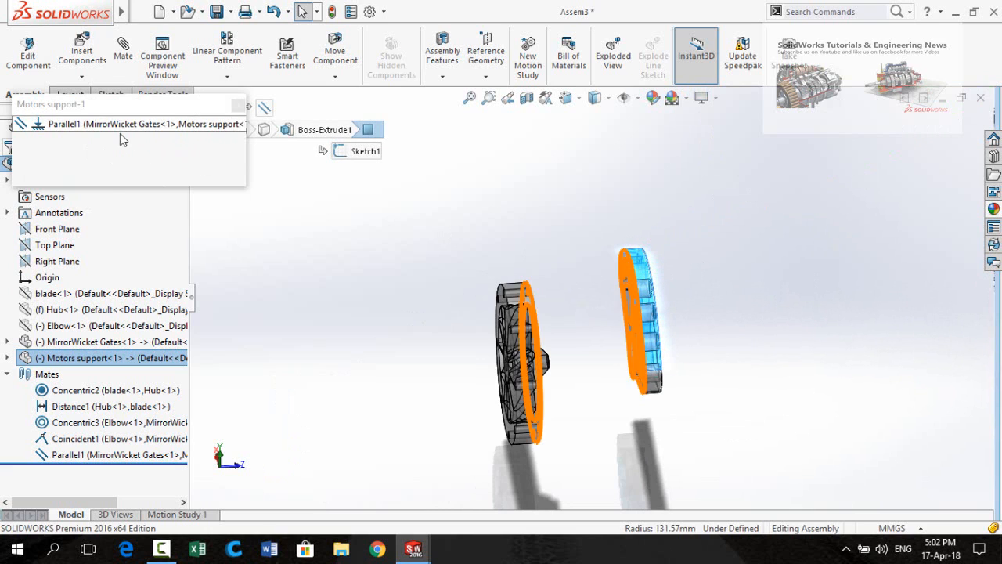
right_click(79, 129)
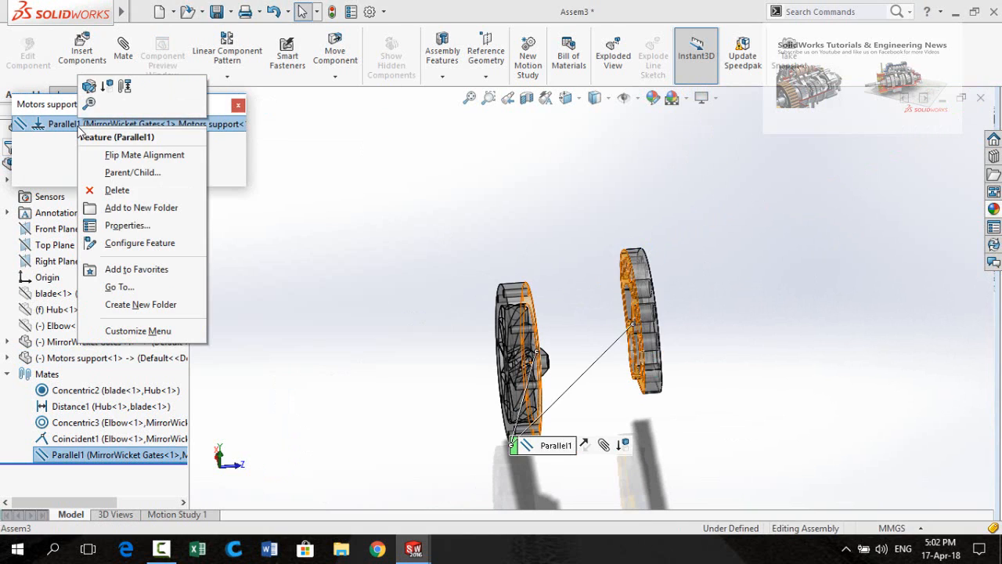
left_click(117, 190)
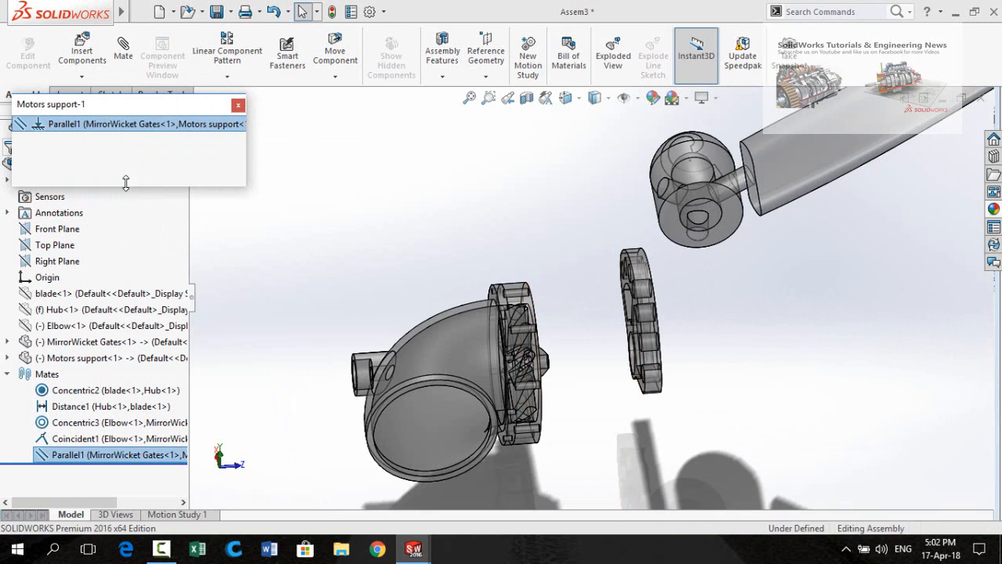
left_click(238, 106)
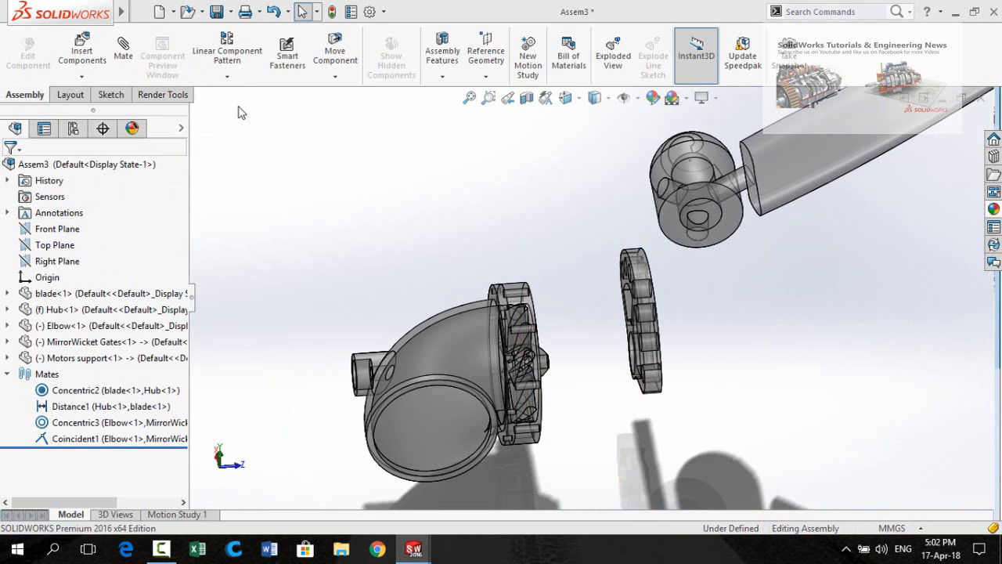
Start a mate between the flat face of the motors support and the open-side flat ring face of the wicket gates.
middle_click_drag(557, 338, 616, 326)
scroll(616, 325, "down", 3)
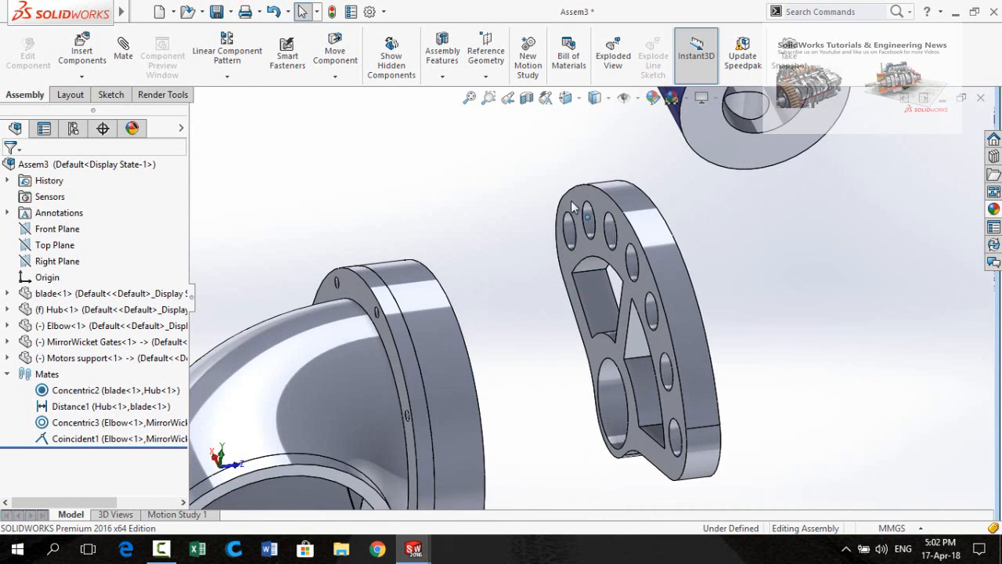
left_click(616, 326)
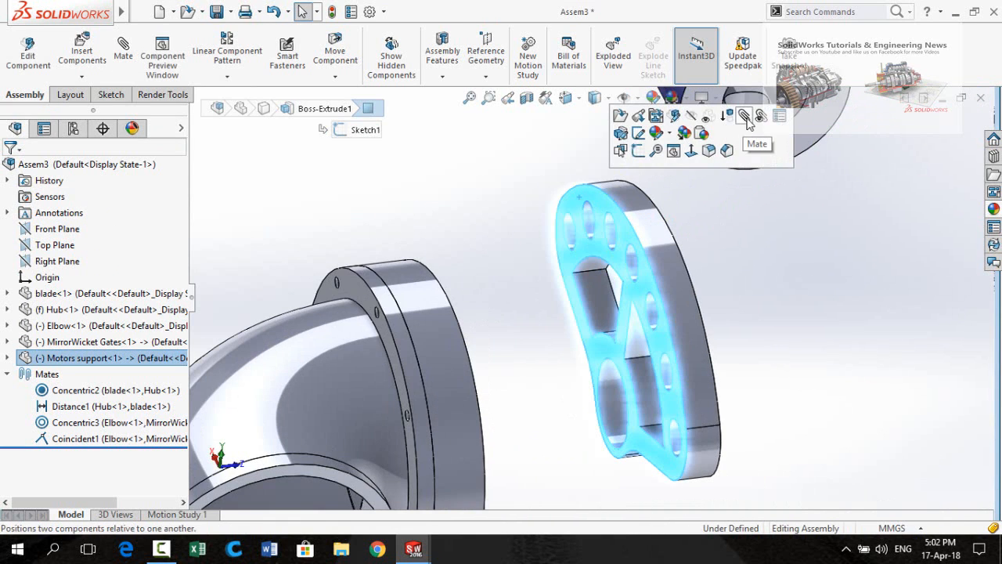
left_click(747, 121)
scroll(498, 306, "up", 3)
middle_click_drag(503, 317, 504, 295)
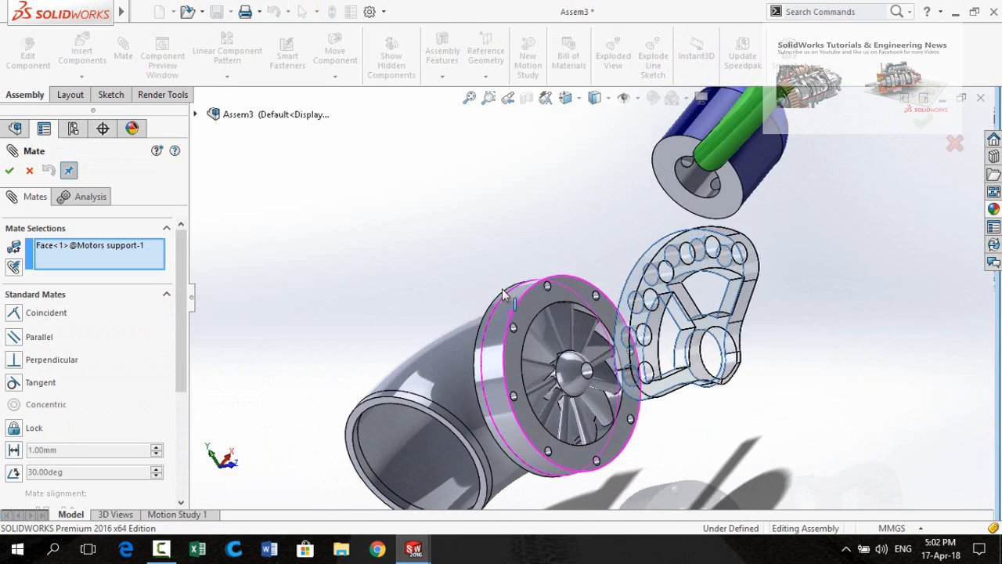
left_click(503, 295)
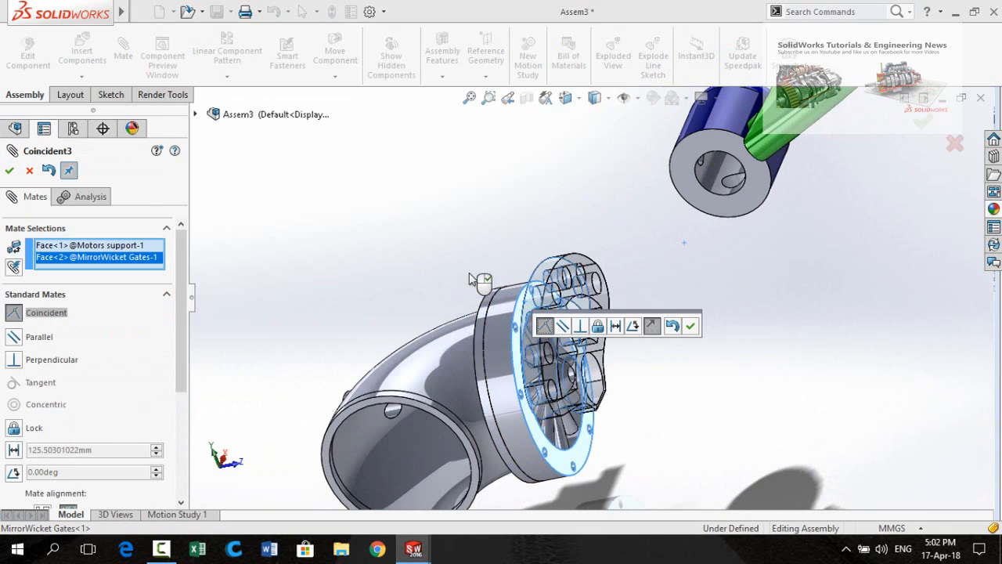
Try a perpendicular mate between the motors support face and the wicket gates face.
scroll(482, 267, "up", 3)
left_click(581, 327)
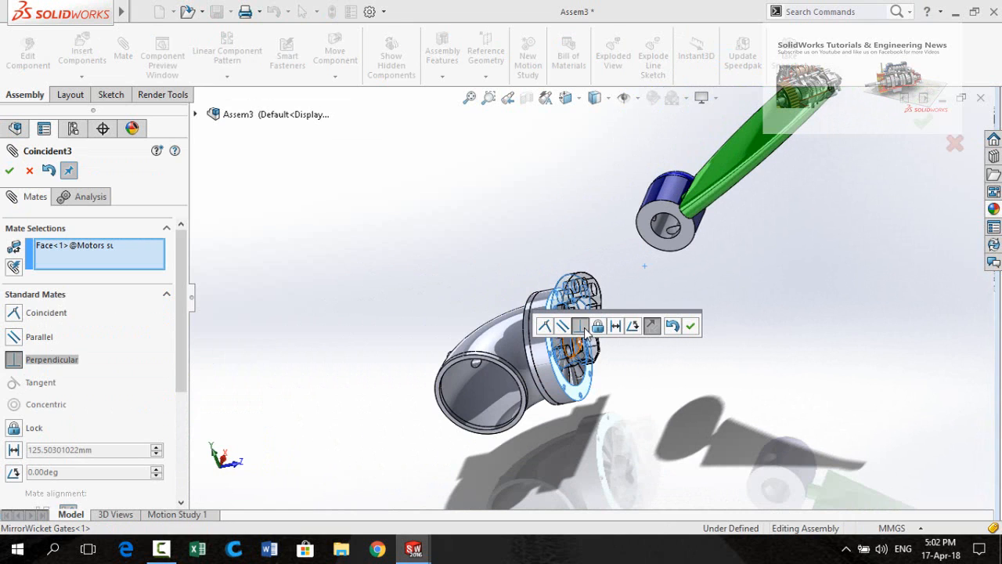
middle_click_drag(611, 439, 637, 336)
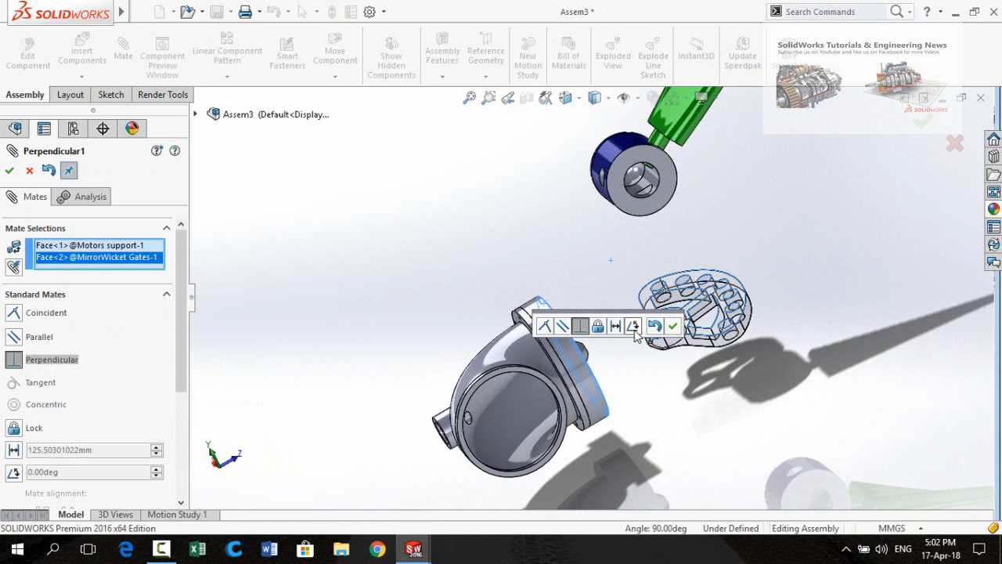
Make it an angle mate of 60 degrees between the motors support and the wicket gates and finish mating.
left_click(632, 326)
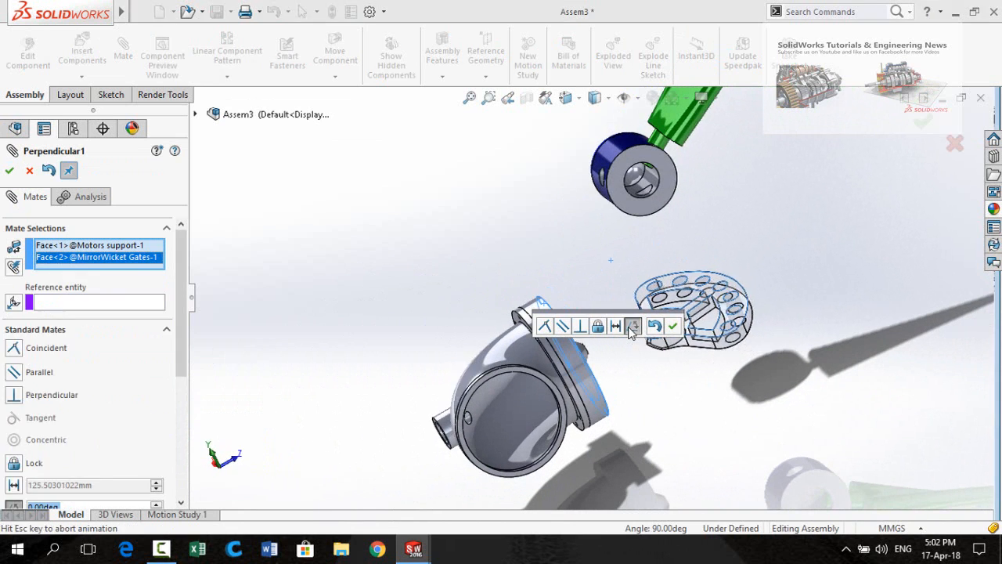
middle_click_drag(648, 397, 624, 399)
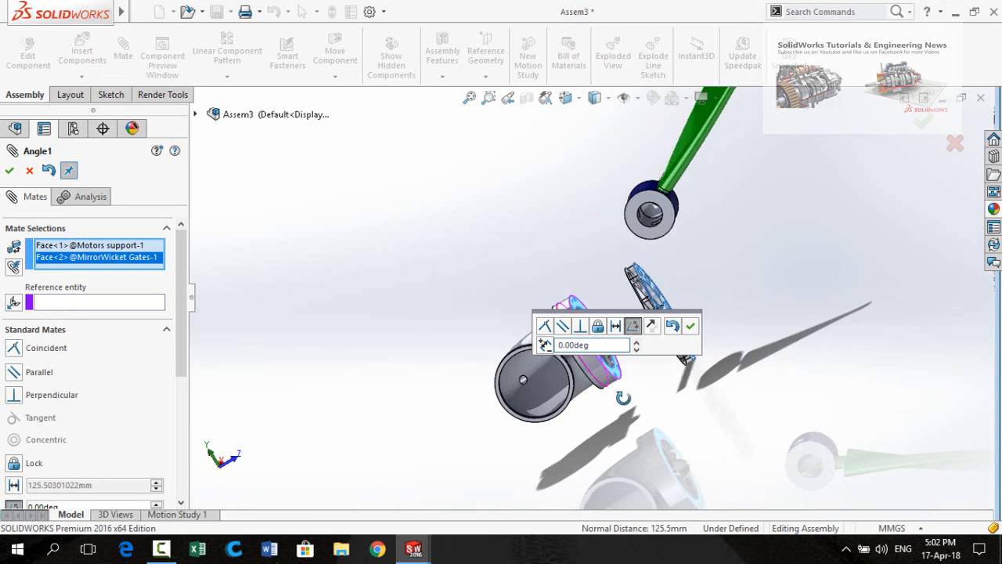
double_click(617, 347)
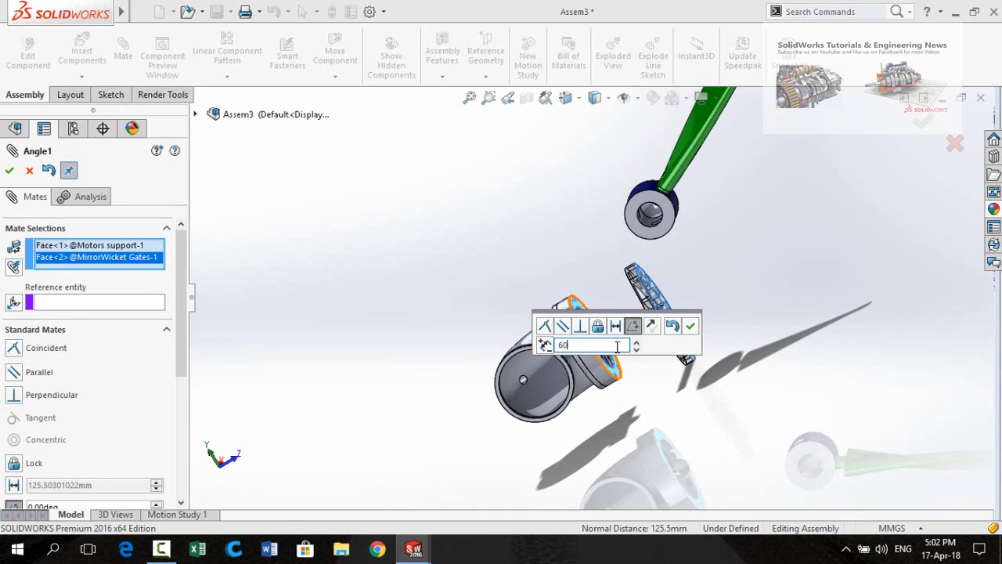
key("Return")
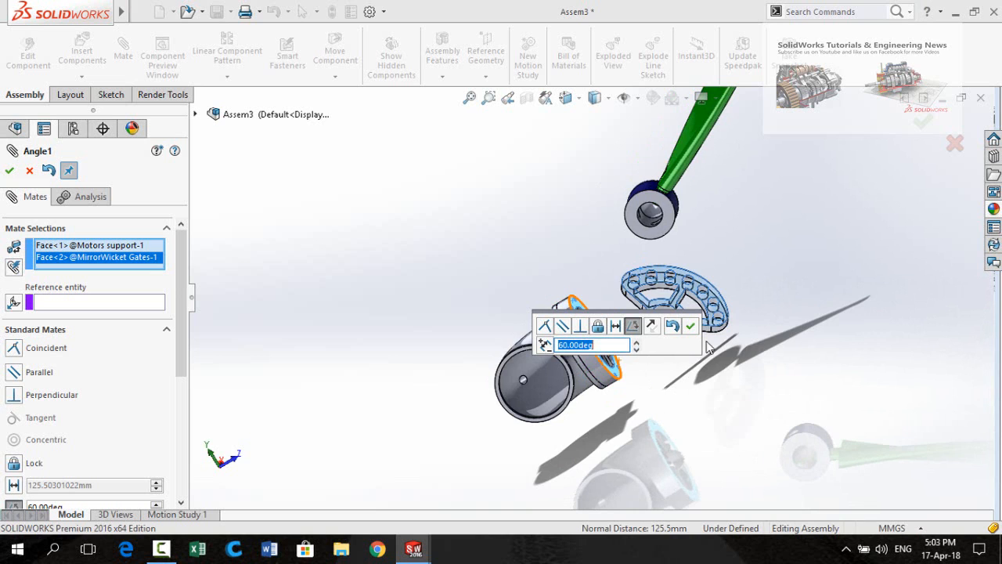
middle_click_drag(709, 347, 633, 434)
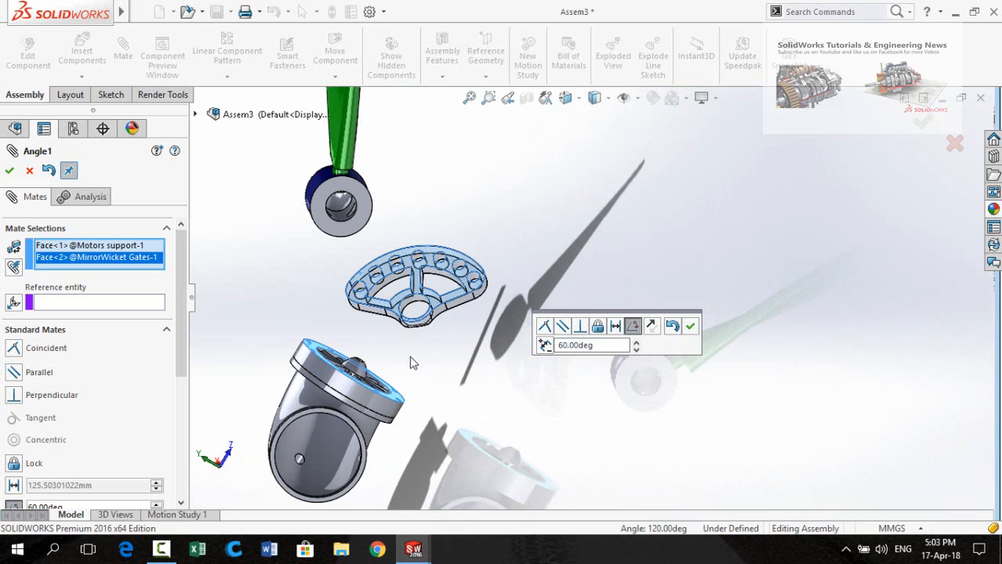
middle_click_drag(413, 363, 391, 388)
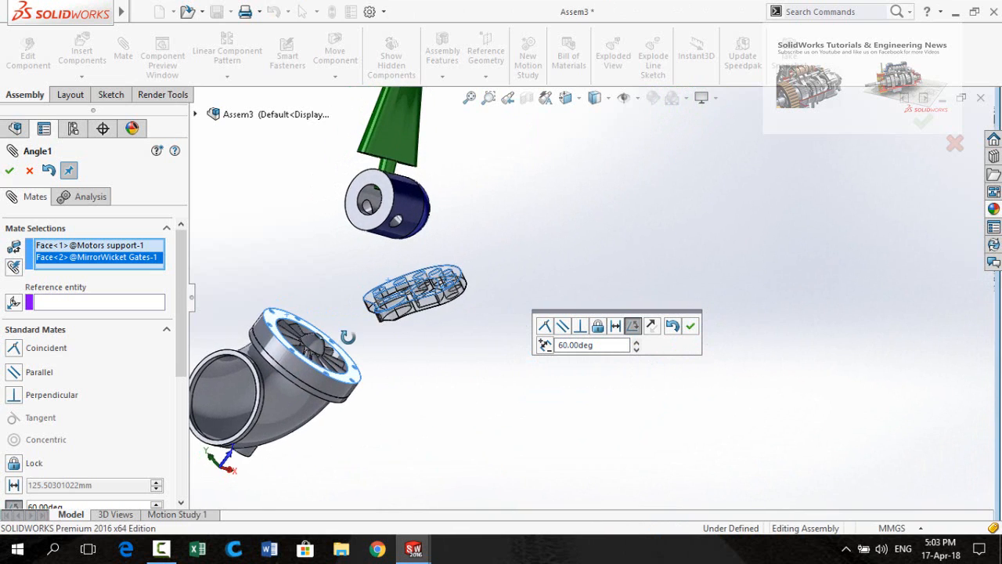
middle_click_drag(348, 336, 646, 413)
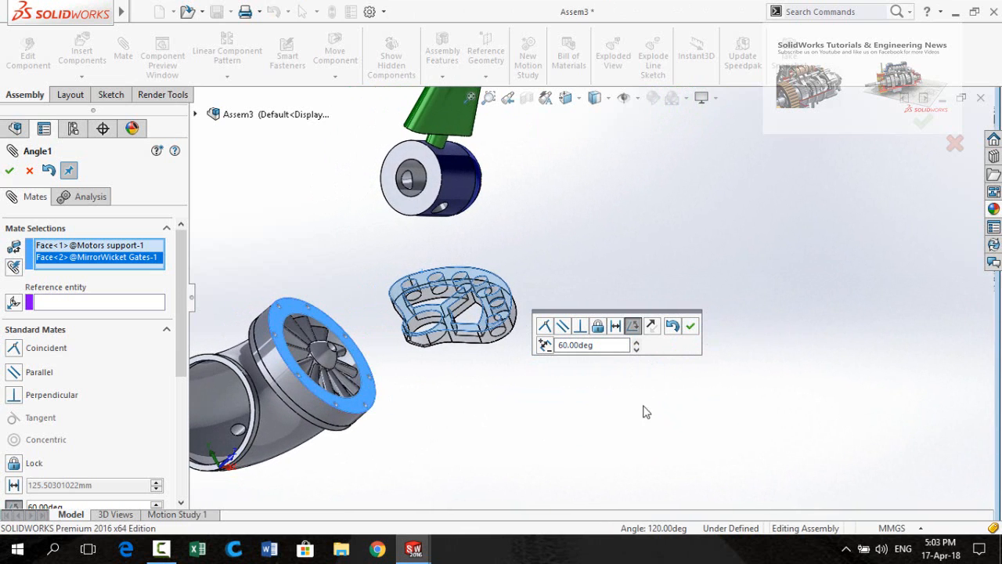
left_click(690, 327)
middle_click_drag(662, 326, 545, 393)
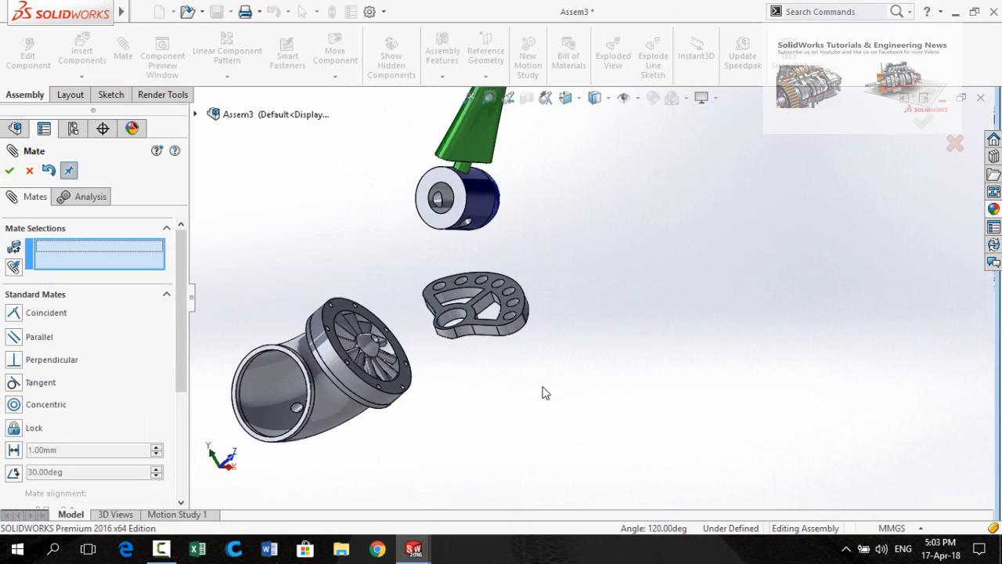
scroll(546, 393, "up", 2)
left_click(8, 170)
Move the motors support near the wicket gates to test its remaining freedom.
scroll(403, 337, "up", 2)
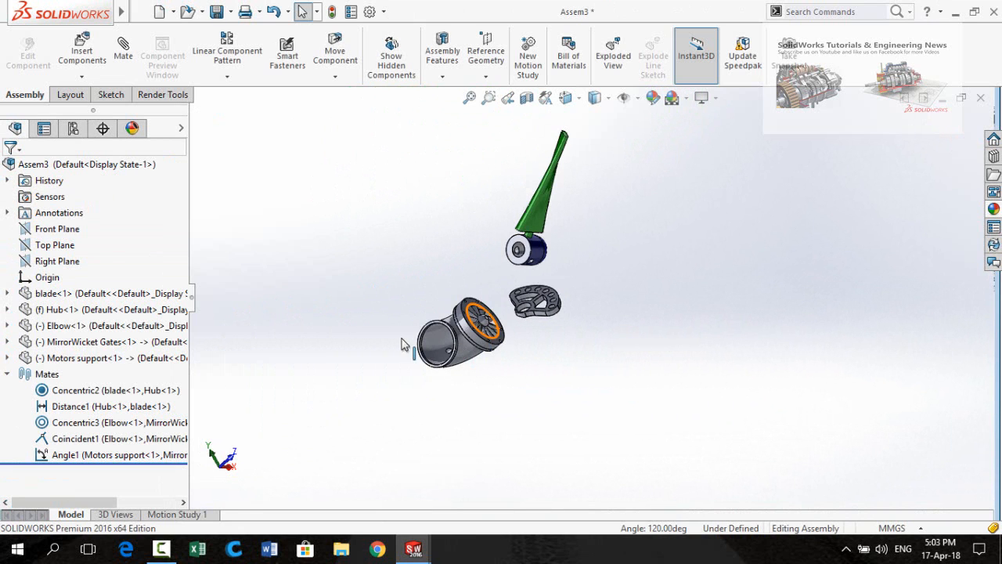
scroll(493, 317, "down", 3)
middle_click_drag(529, 338, 544, 364)
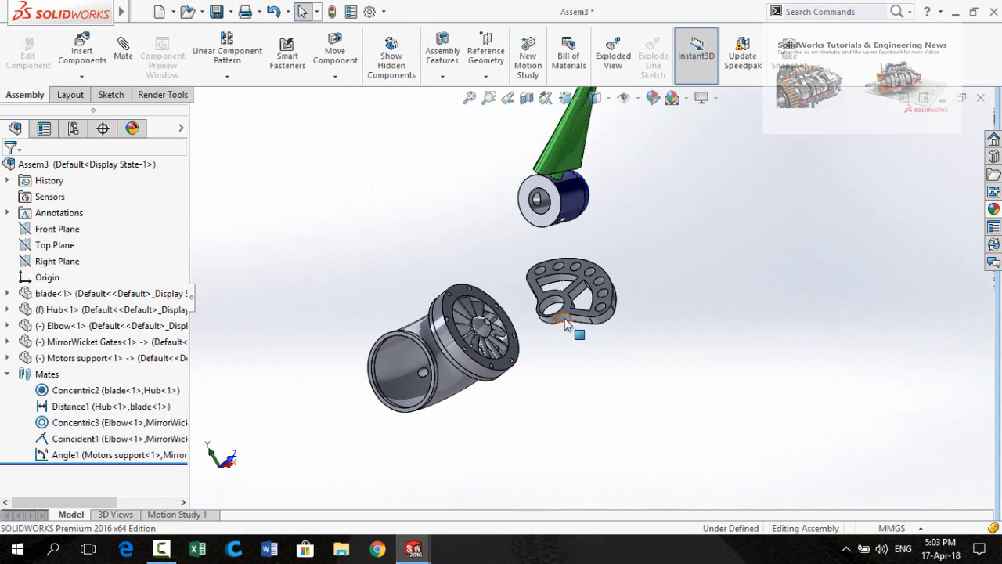
mouse_move(530, 305)
left_mouse_down()
mouse_move(537, 347)
mouse_move(546, 258)
left_mouse_up()
left_click(552, 252)
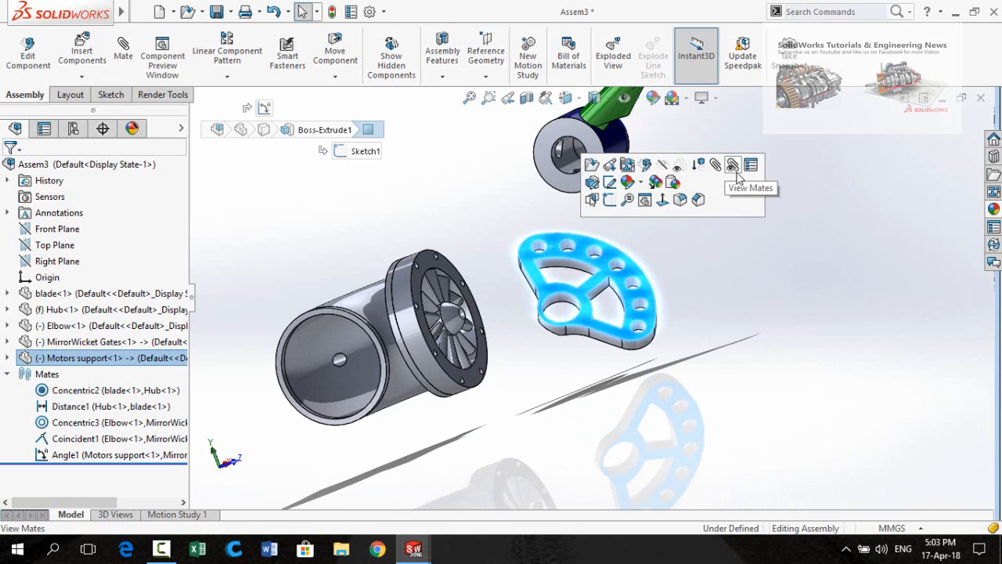
left_click(717, 380)
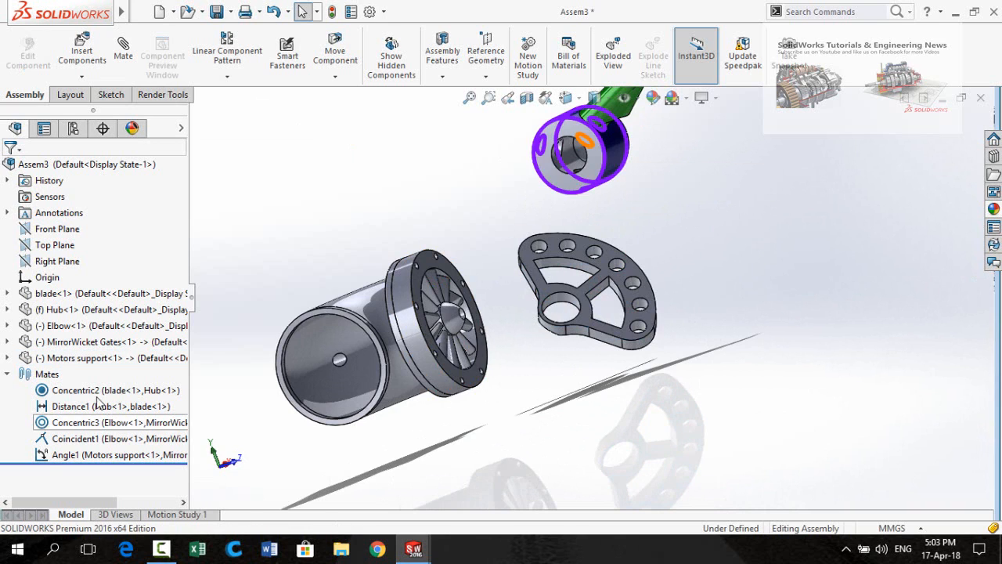
Edit the angle mate between the motors support and the wicket gates and set its angle to 40 degrees.
left_click(7, 375)
left_click(7, 374)
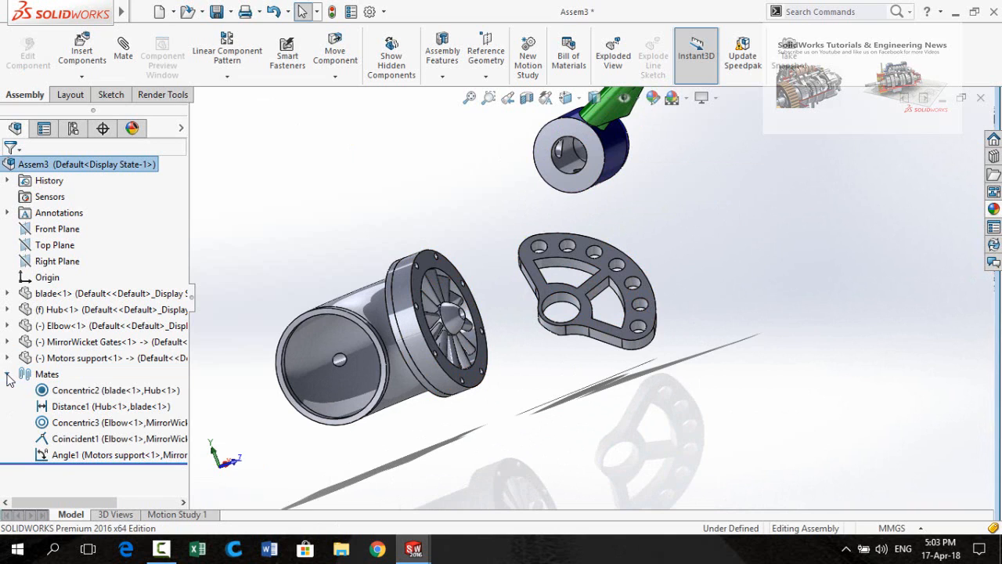
left_click(55, 458)
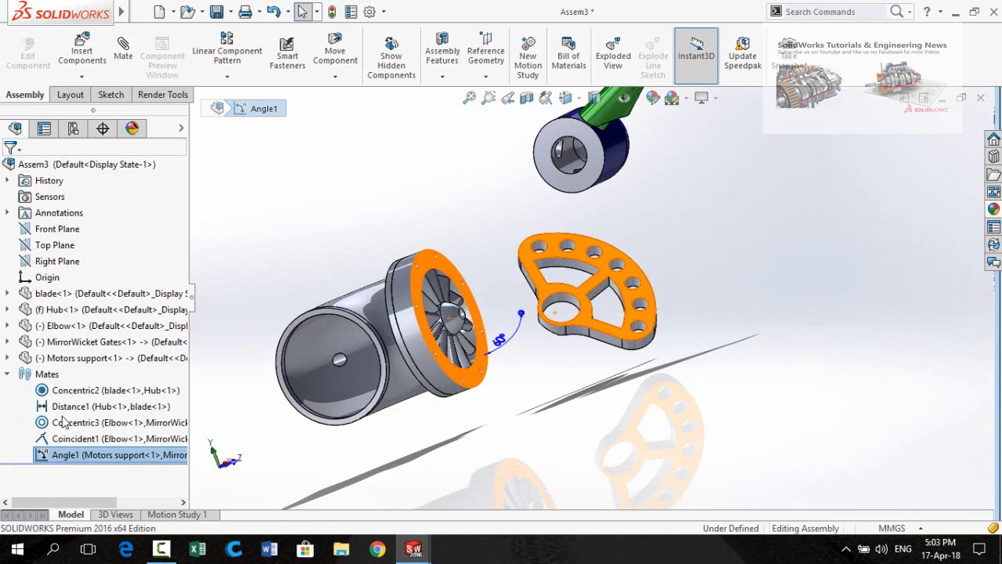
left_click(62, 422)
left_click_drag(177, 306, 184, 372)
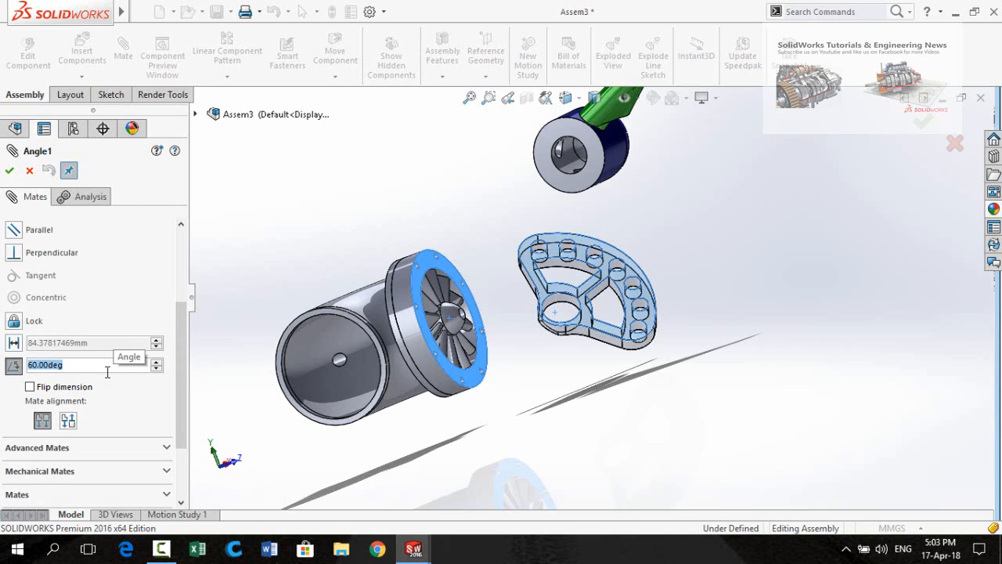
type("40")
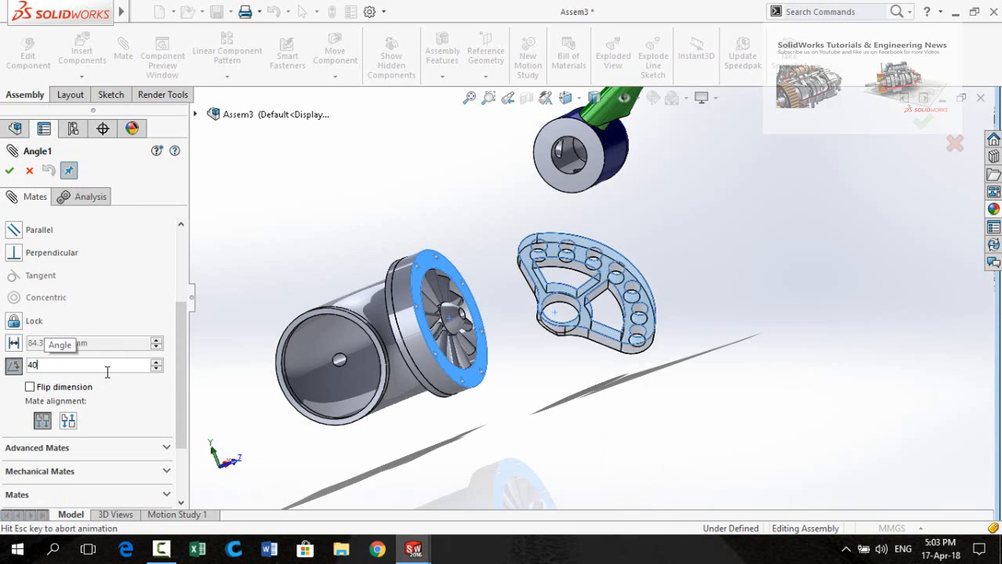
key("Return")
Switch the angle mate's alignment to anti-aligned and accept the edited mate.
key("z")
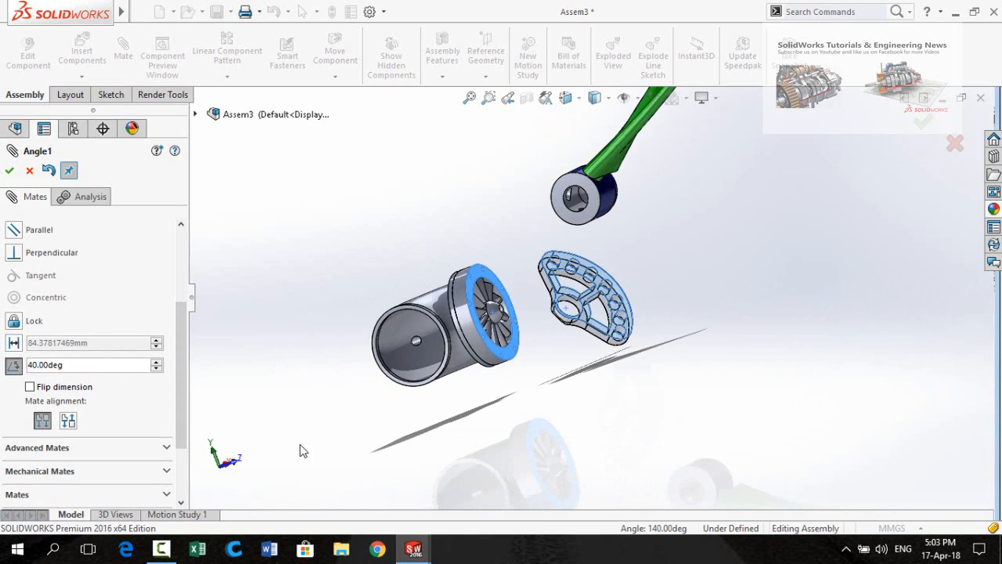
scroll(552, 362, "down", 3)
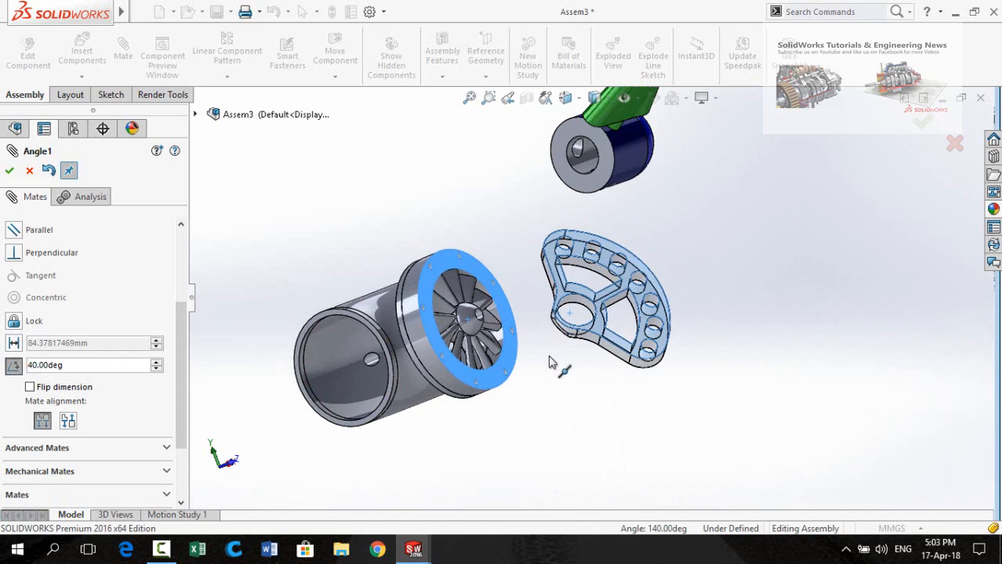
scroll(532, 357, "down", 3)
middle_click_drag(517, 335, 560, 371)
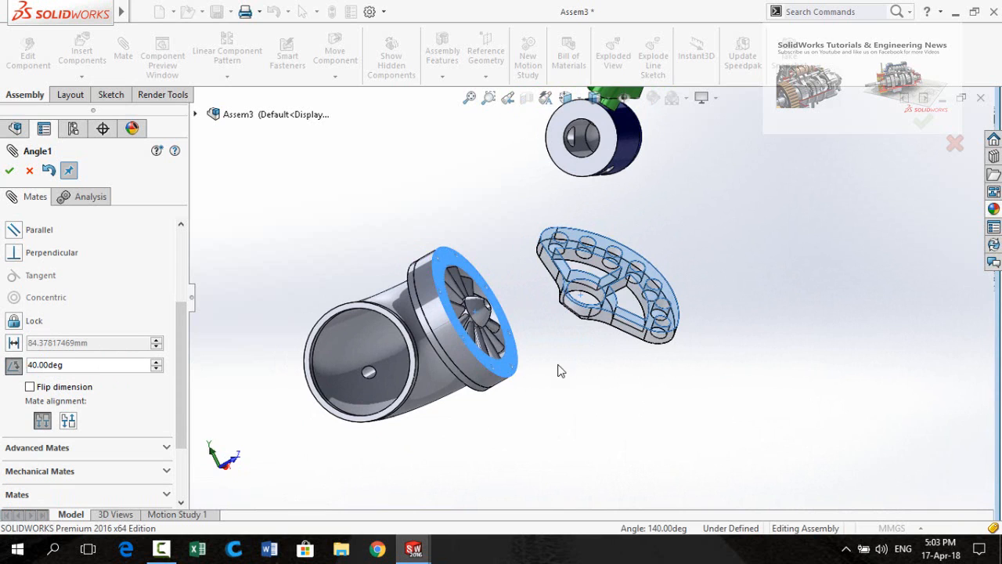
left_click(69, 423)
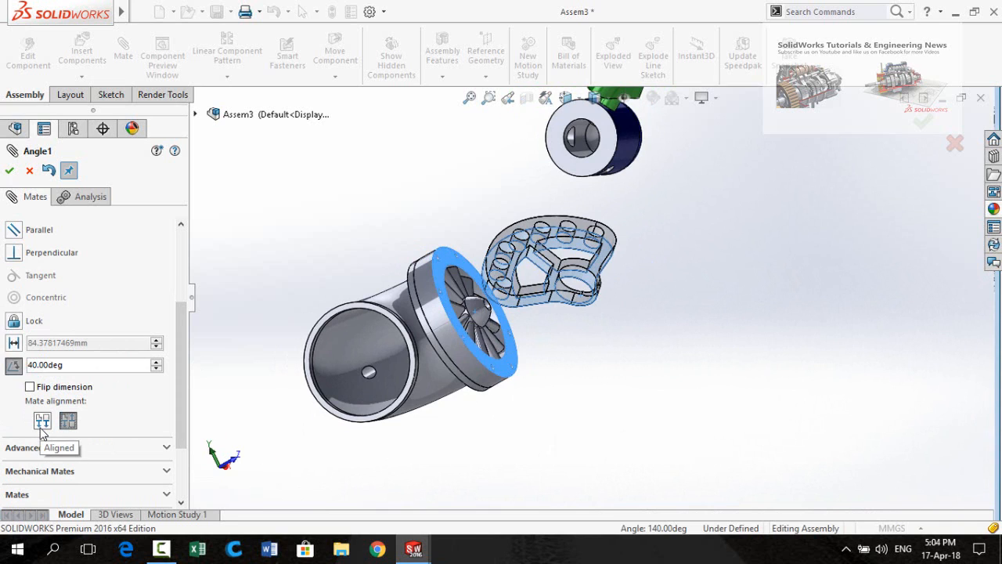
left_click(7, 175)
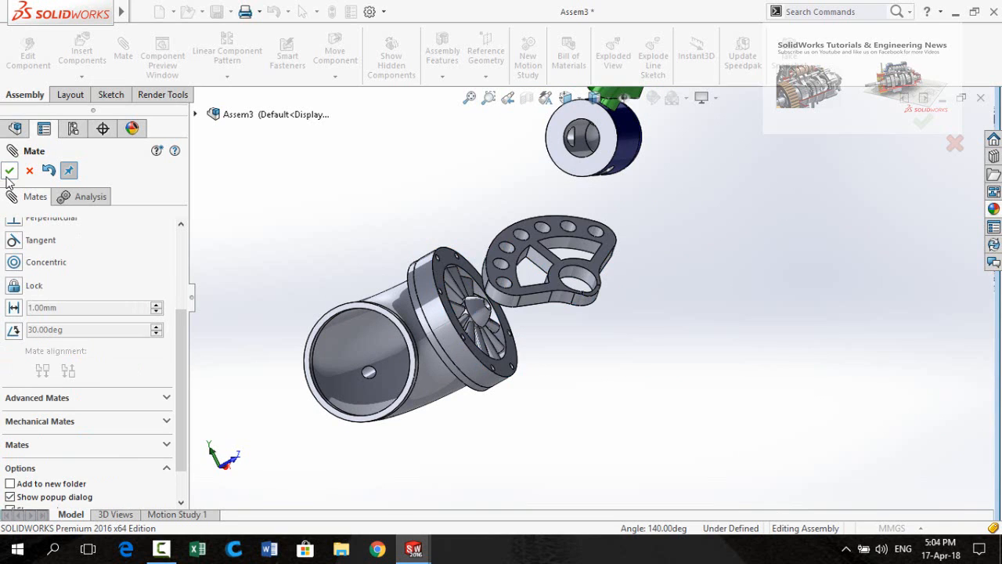
left_click(8, 177)
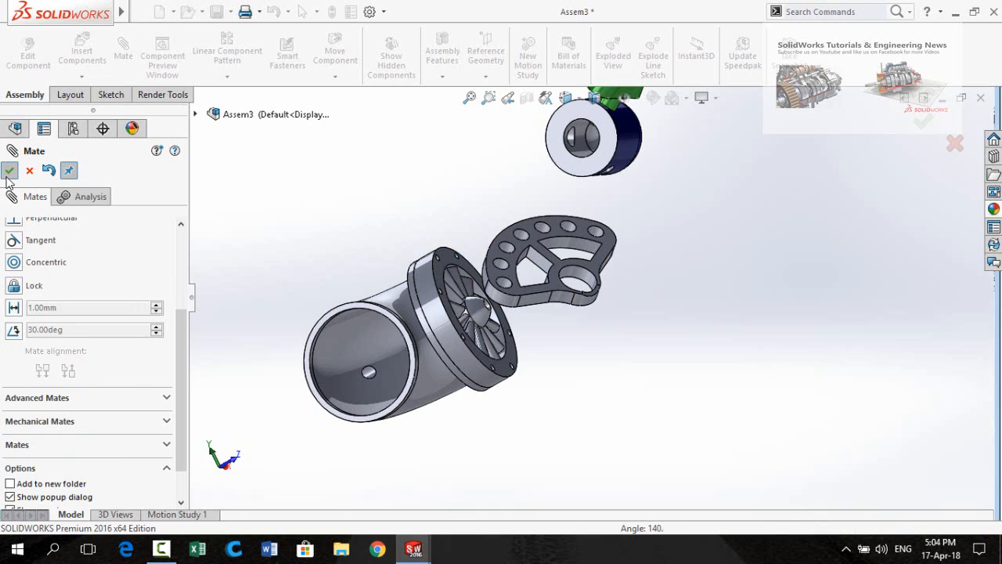
Move the wicket gates together with the attached elbow slightly upward beside the motors support.
scroll(650, 361, "up", 2)
middle_click_drag(631, 351, 552, 376)
scroll(516, 329, "down", 2)
left_click_drag(470, 271, 482, 229)
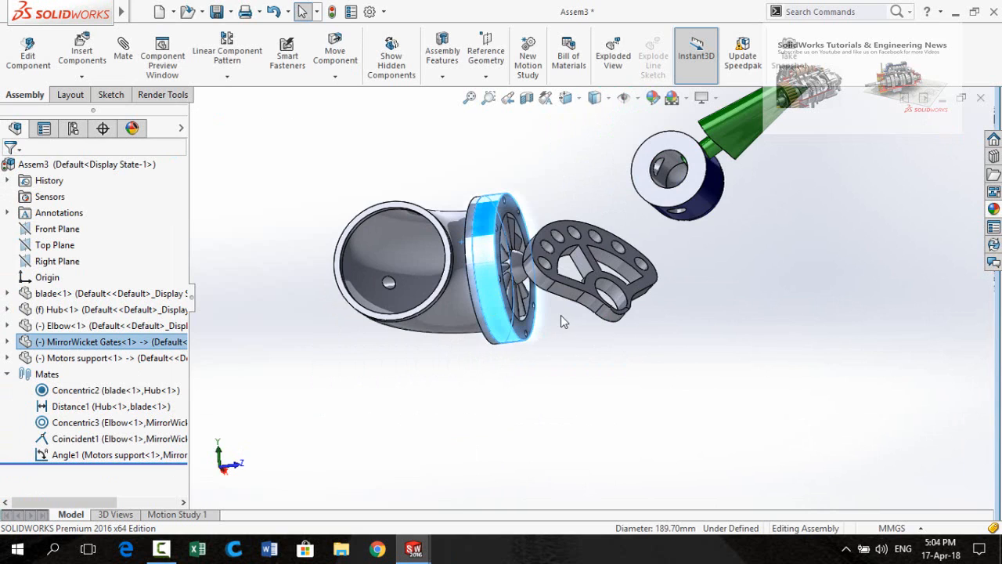
middle_click_drag(560, 316, 547, 332)
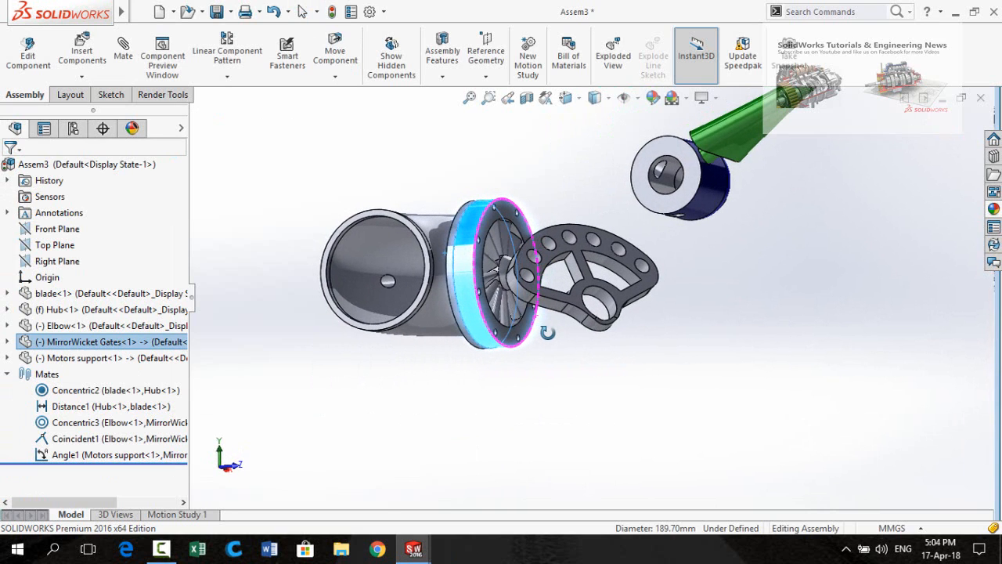
left_click(352, 364)
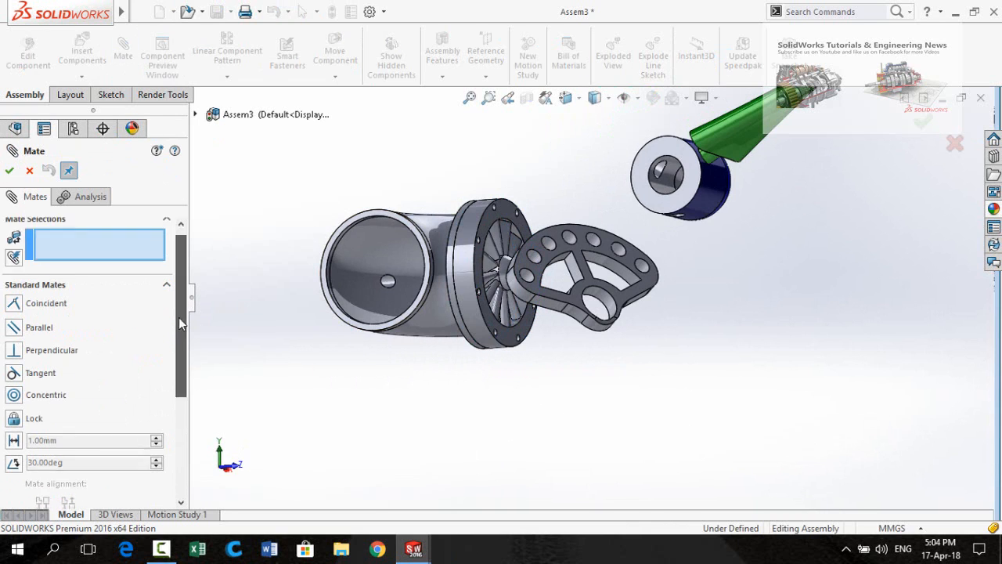
left_click_drag(179, 317, 179, 419)
left_click(31, 353)
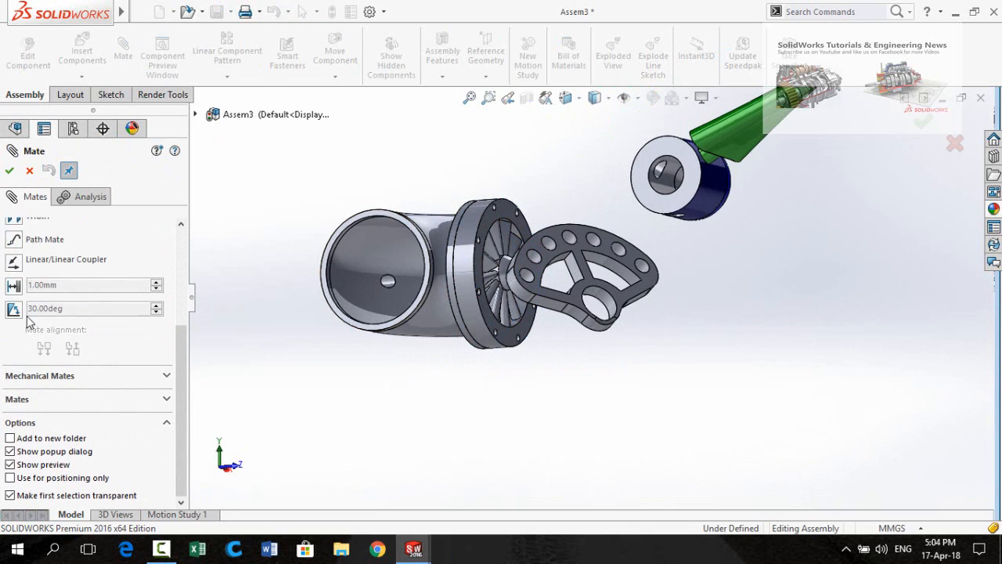
left_click_drag(181, 381, 180, 341)
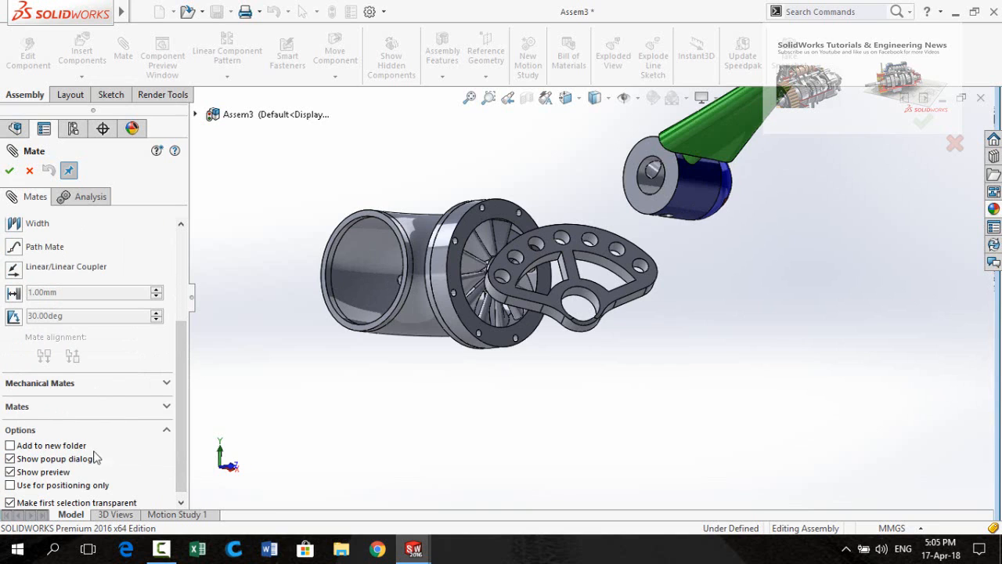
left_click_drag(181, 393, 185, 434)
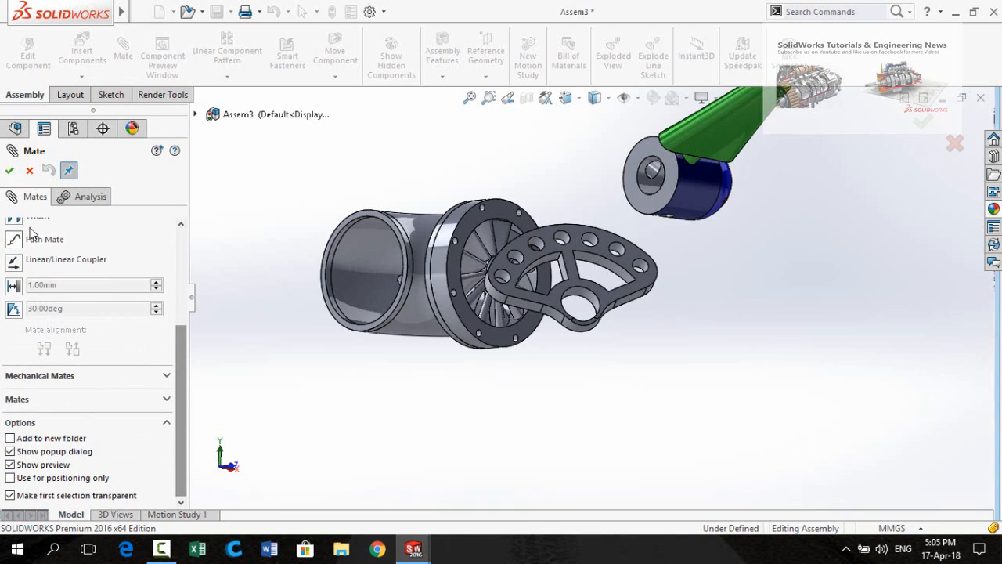
left_click(29, 170)
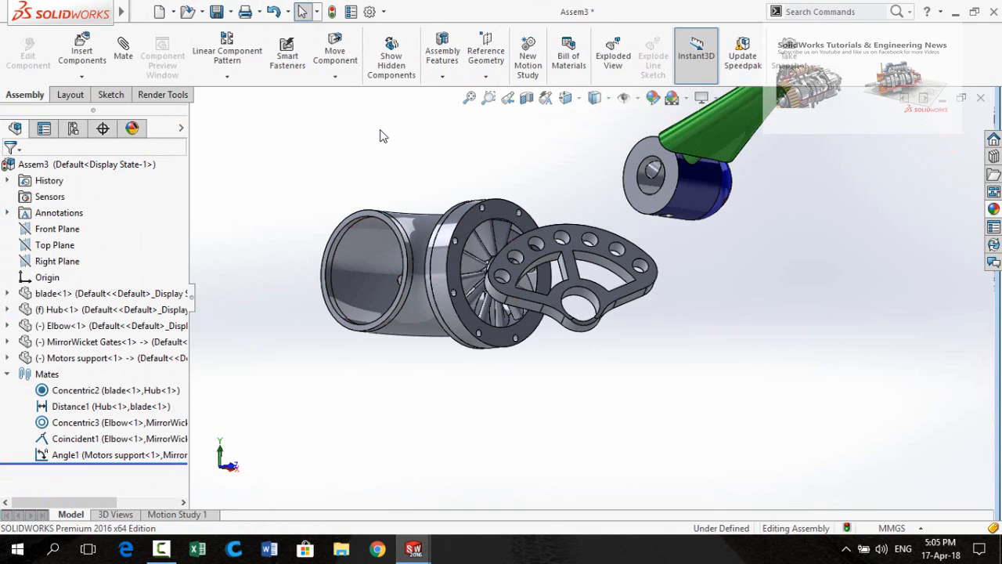
middle_click_drag(350, 172, 559, 341)
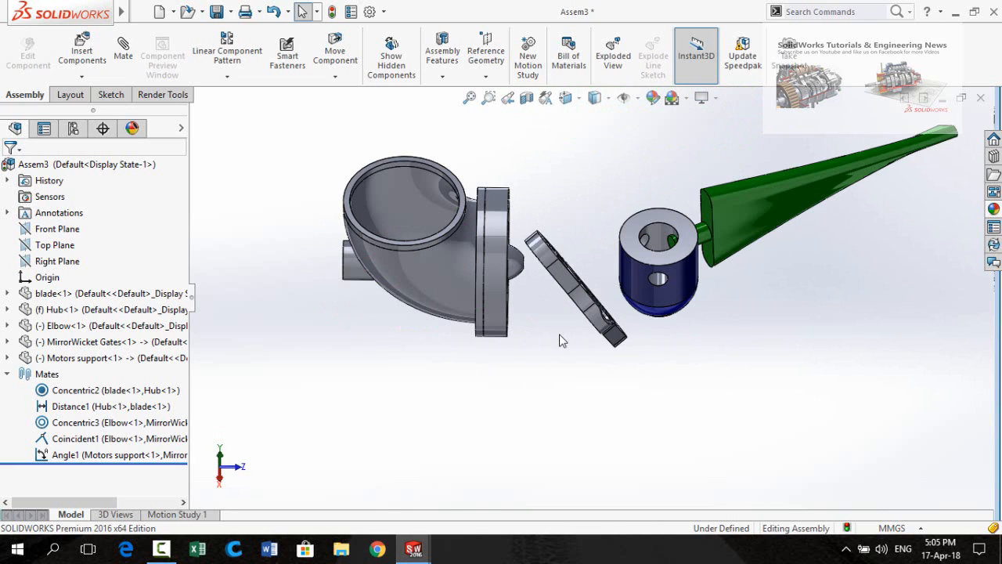